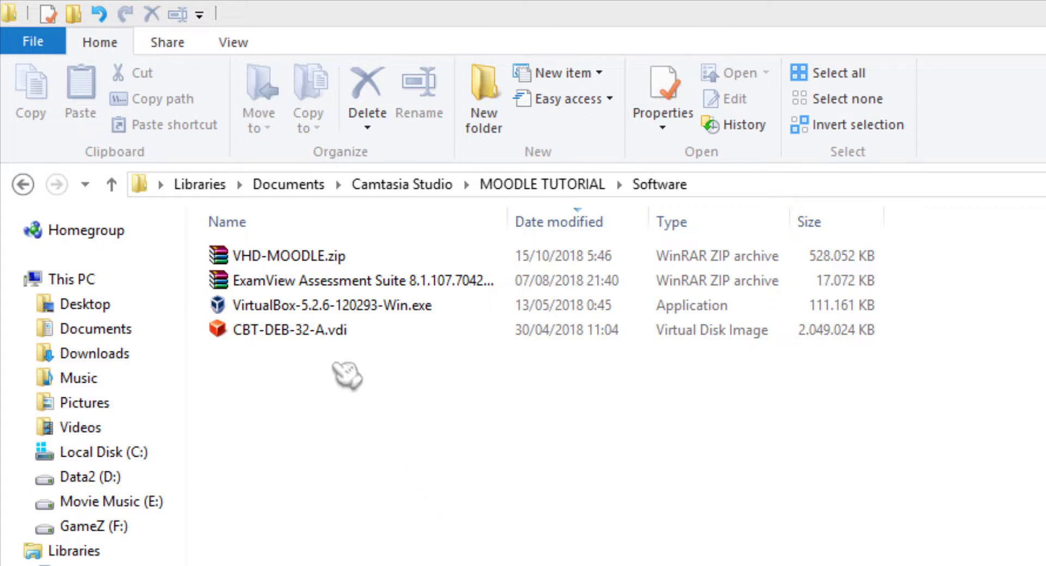
Switch to Oracle VM VirtualBox and start a new virtual machine named Mesin CBT.
left_click(336, 329)
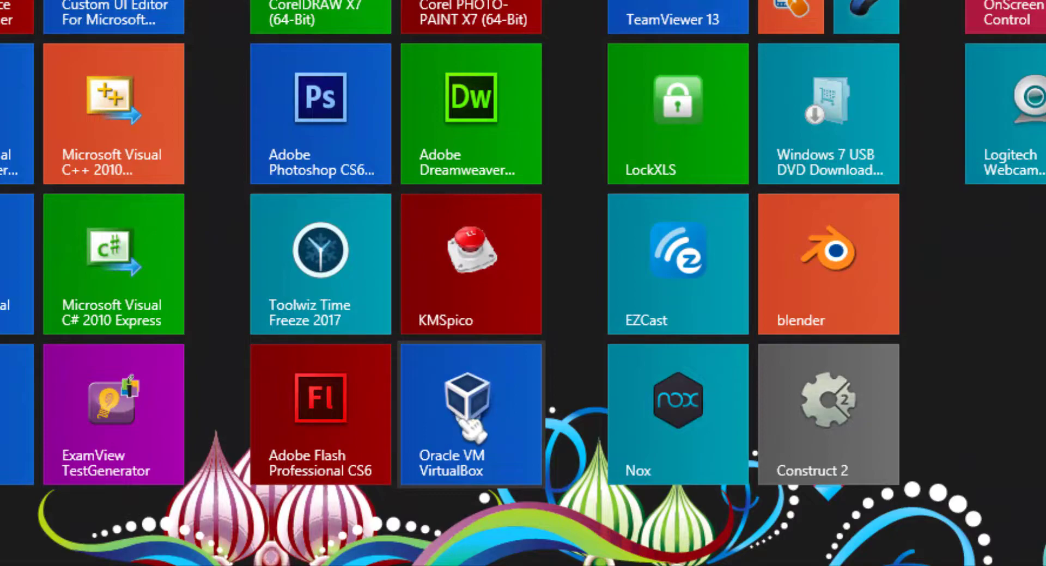
left_click(481, 425)
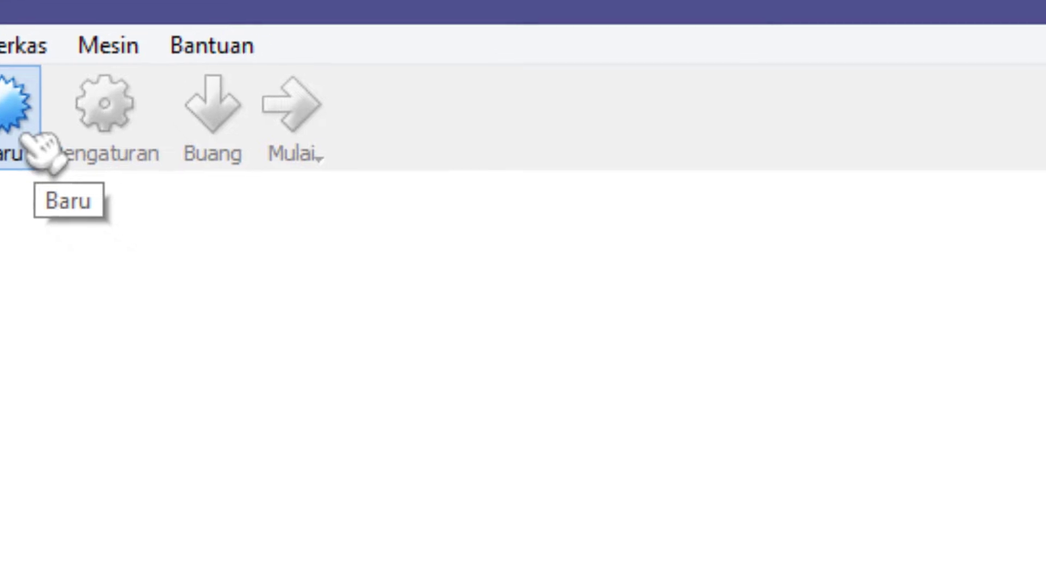
left_click(65, 161)
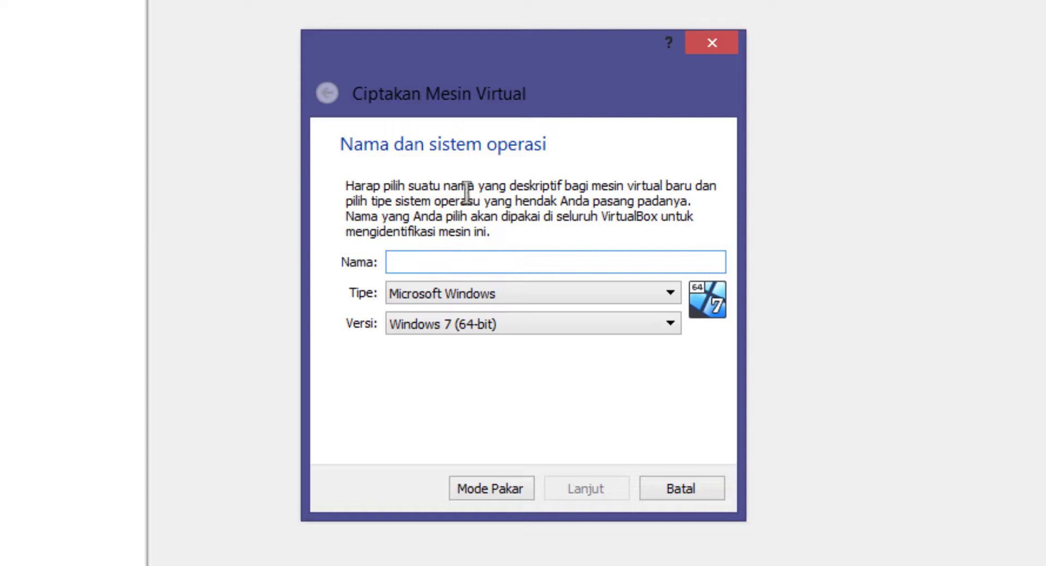
type("Mesin")
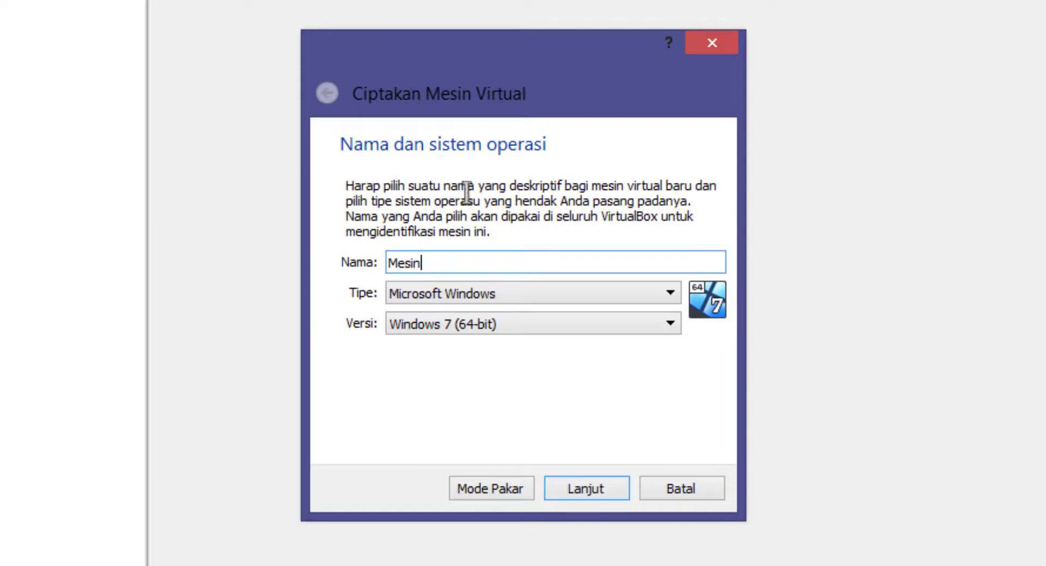
type(" CBT")
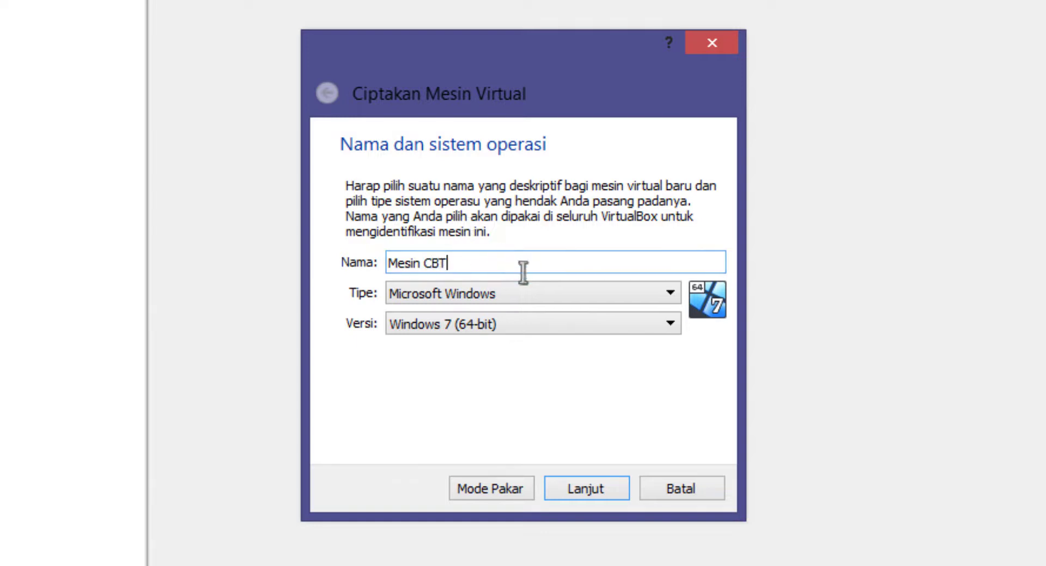
Set the new machine's operating system type to Linux and its version to Debian (32-bit), and proceed to the memory size.
left_click(550, 297)
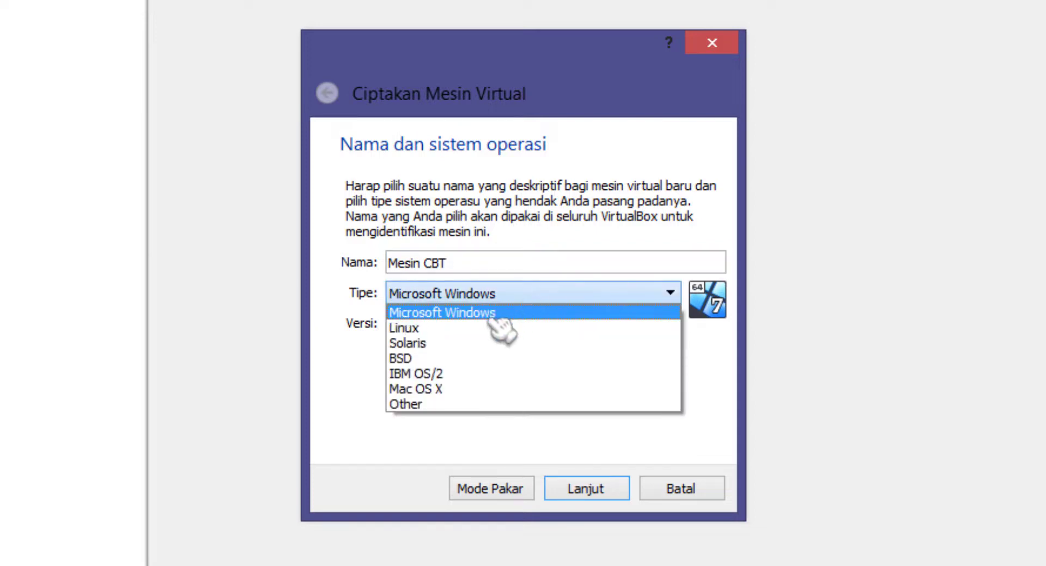
left_click(479, 328)
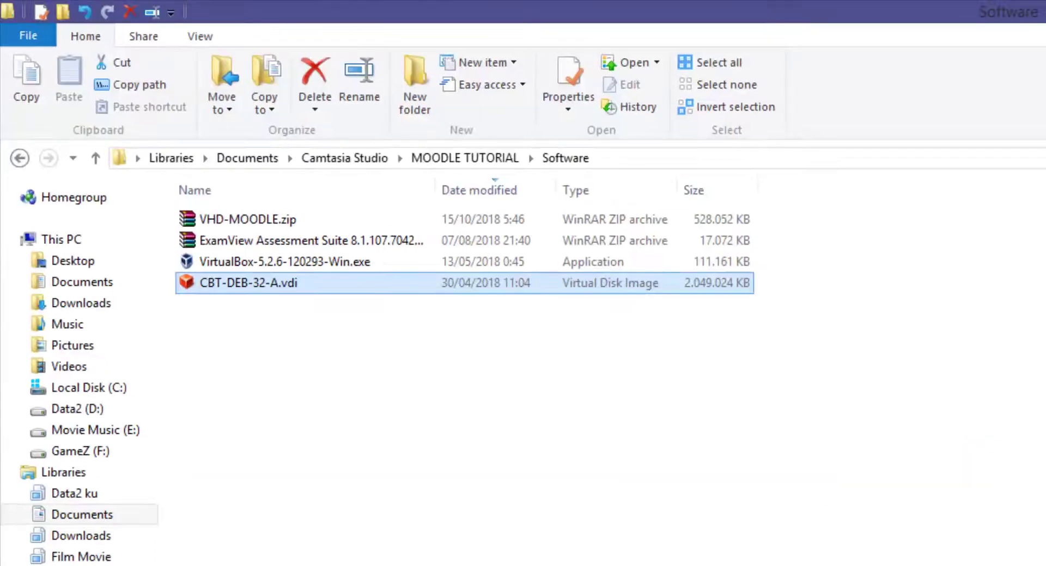
left_click(269, 286)
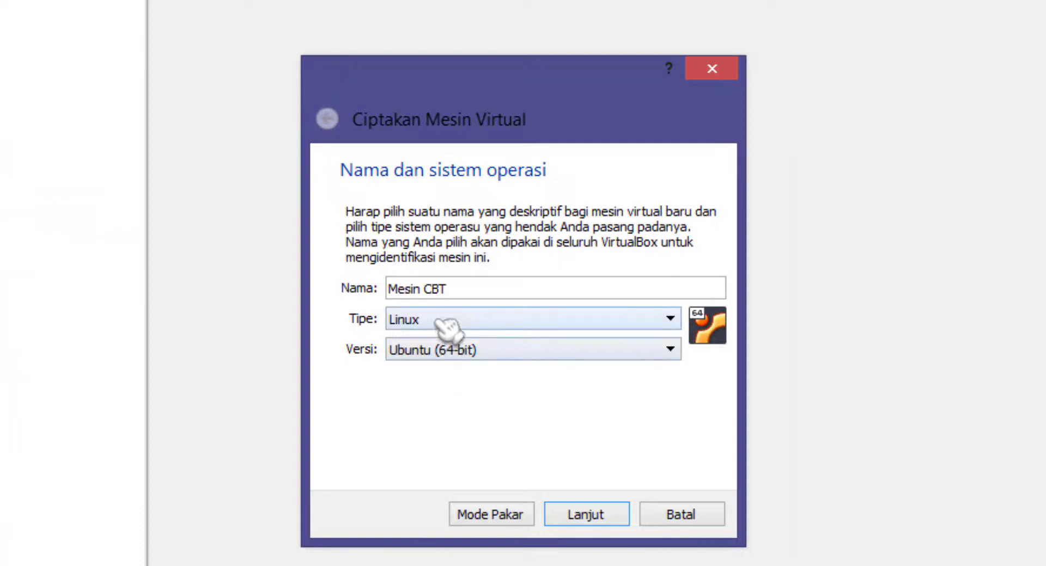
left_click(446, 327)
left_click(443, 329)
left_click(465, 353)
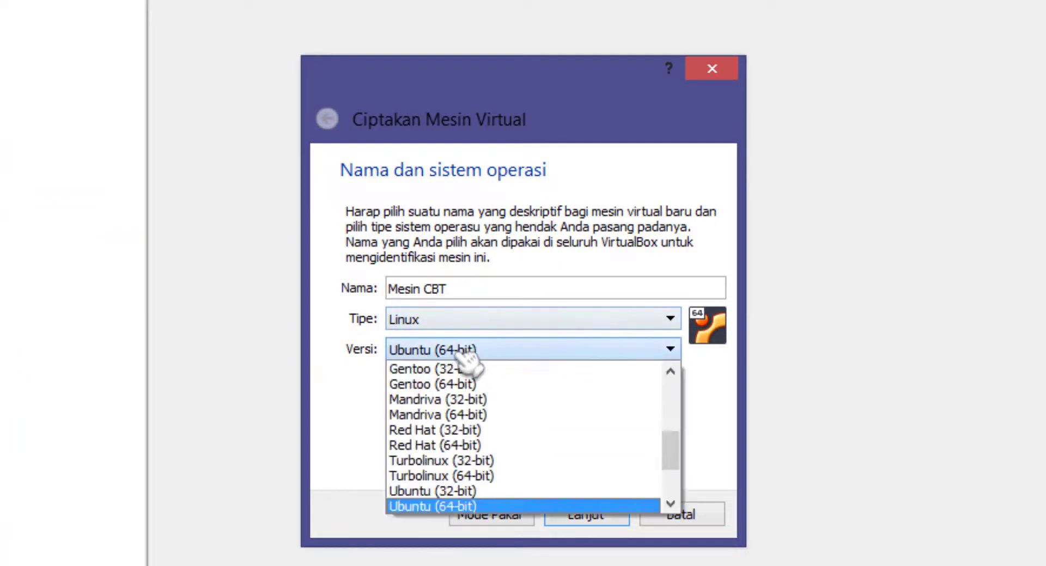
scroll(482, 458, "up", 2)
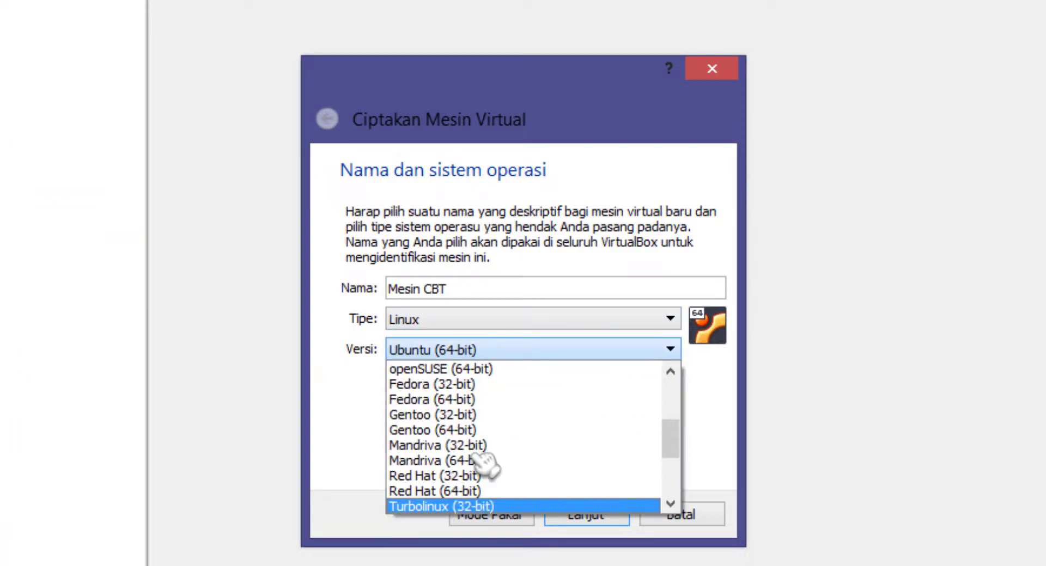
scroll(485, 463, "up", 1)
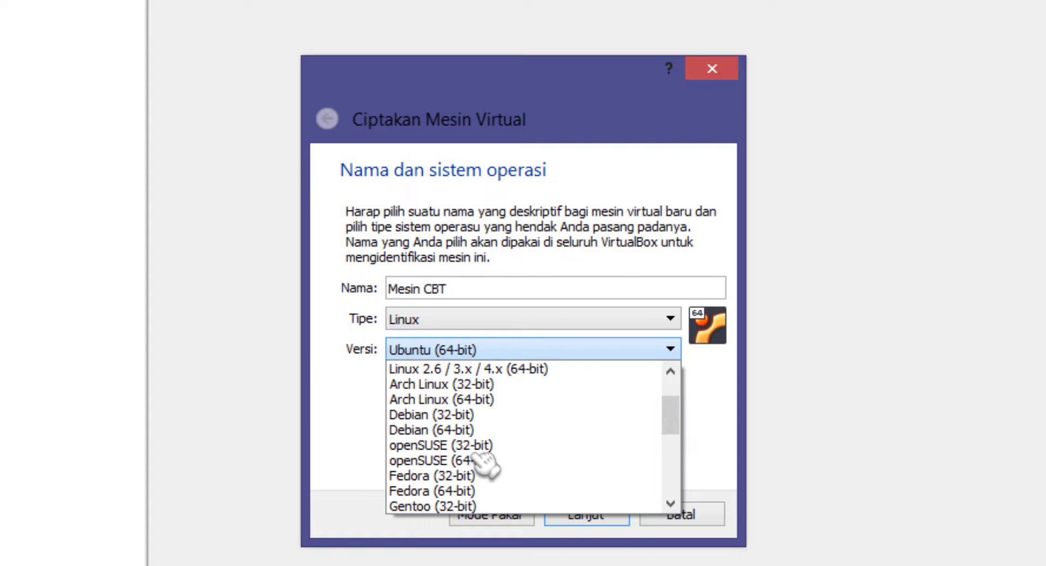
left_click(480, 416)
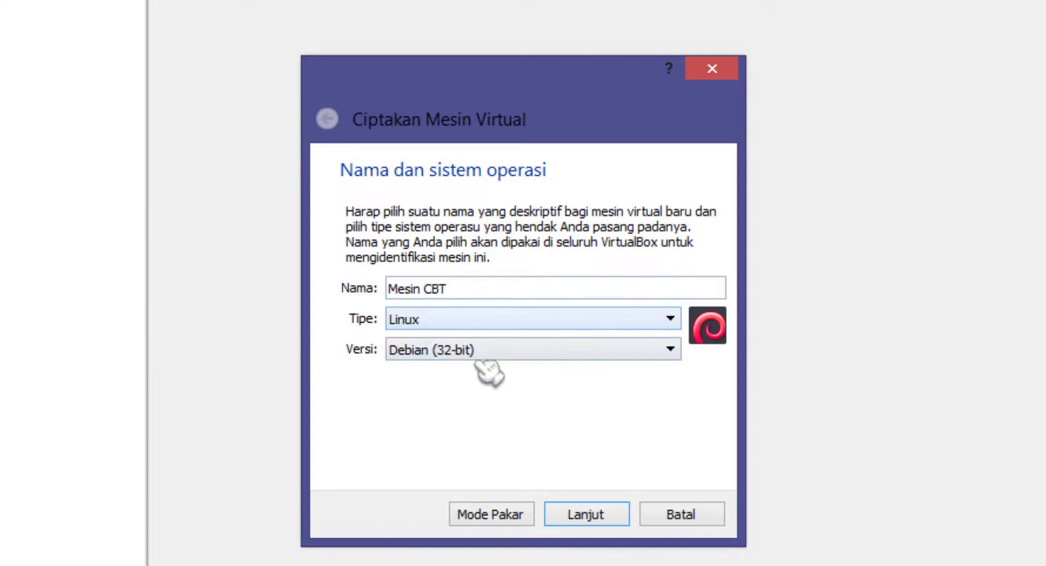
left_click(599, 517)
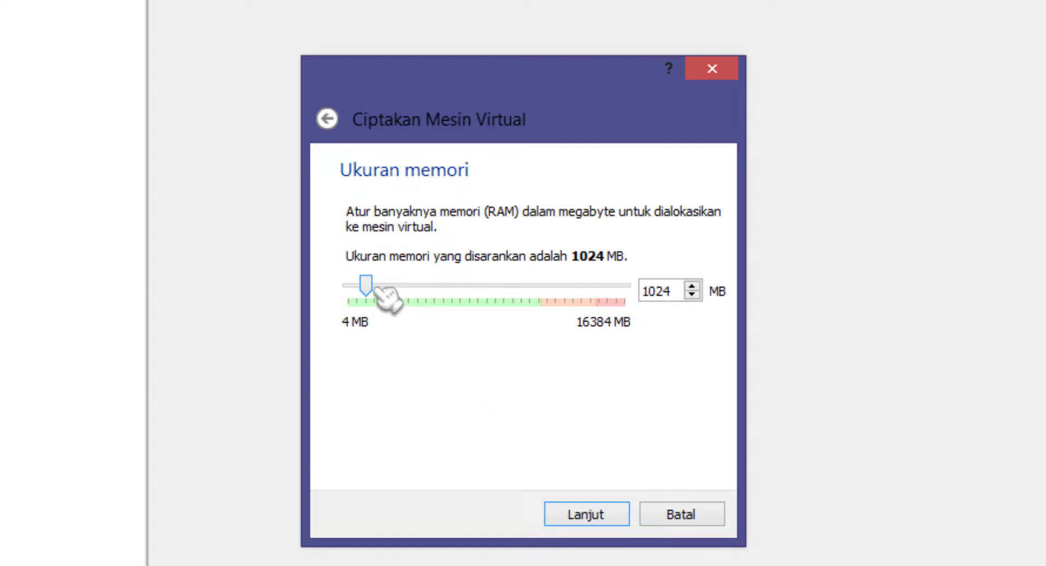
Allocate 4096 MB of memory to the virtual machine and proceed to the hard disk options.
left_click_drag(376, 289, 424, 289)
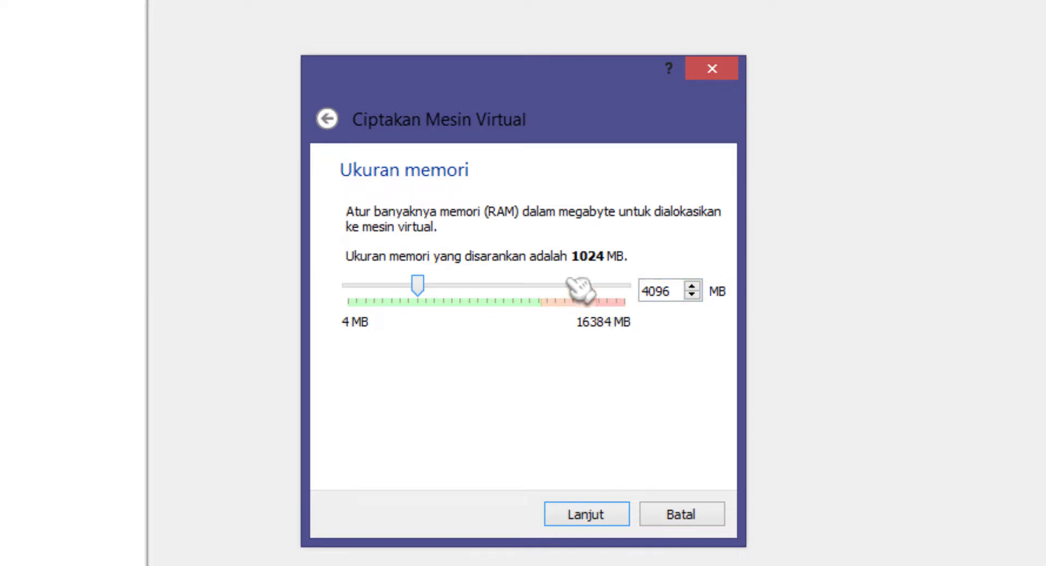
left_click_drag(492, 256, 621, 256)
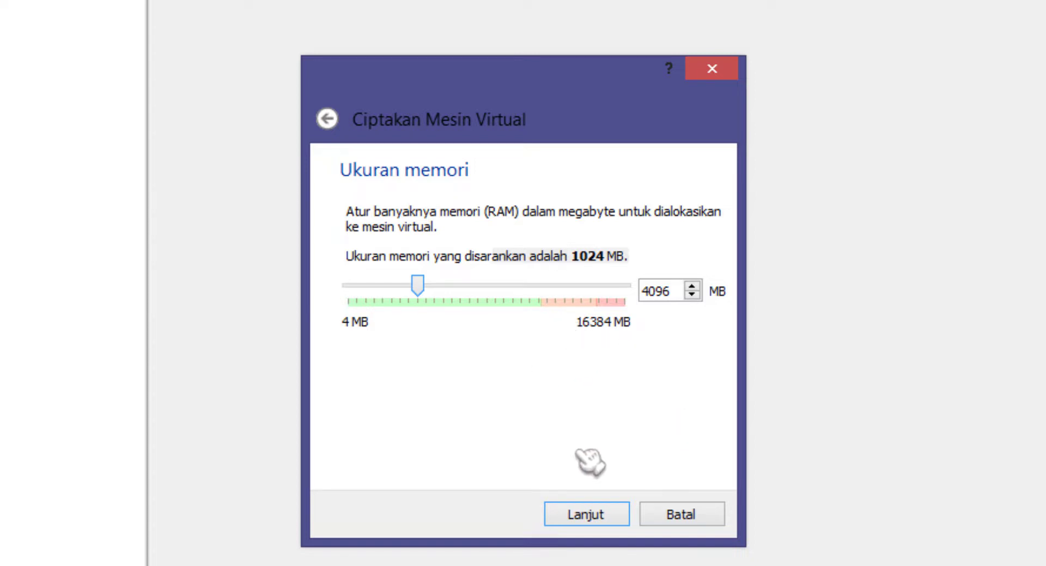
left_click(602, 515)
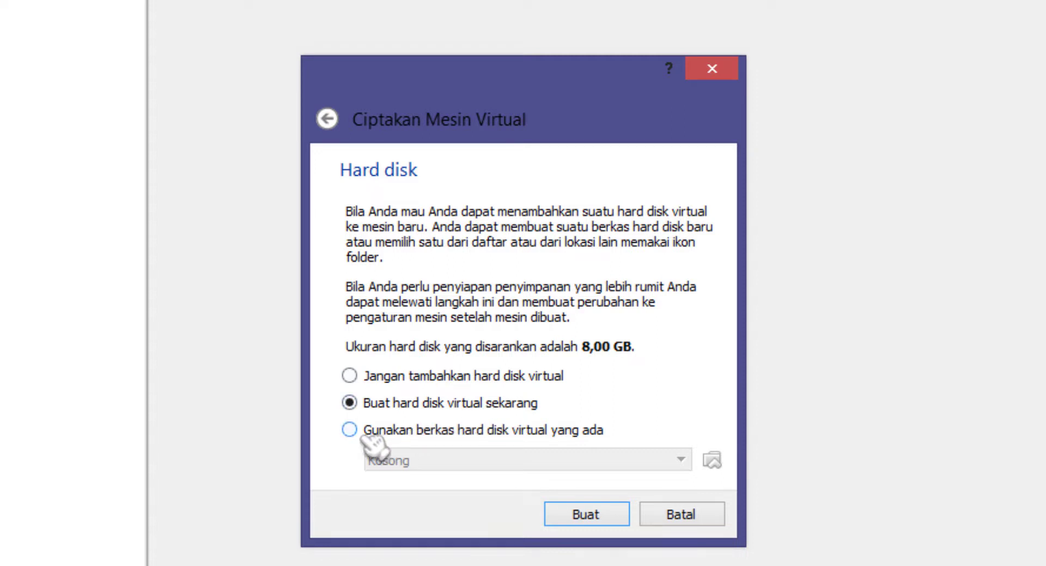
Create the machine with the existing virtual hard disk CBT-DEB-32-A.vdi from the Software folder in Documents > Camtasia Studio > MOODLE TUTORIAL.
left_click(520, 436)
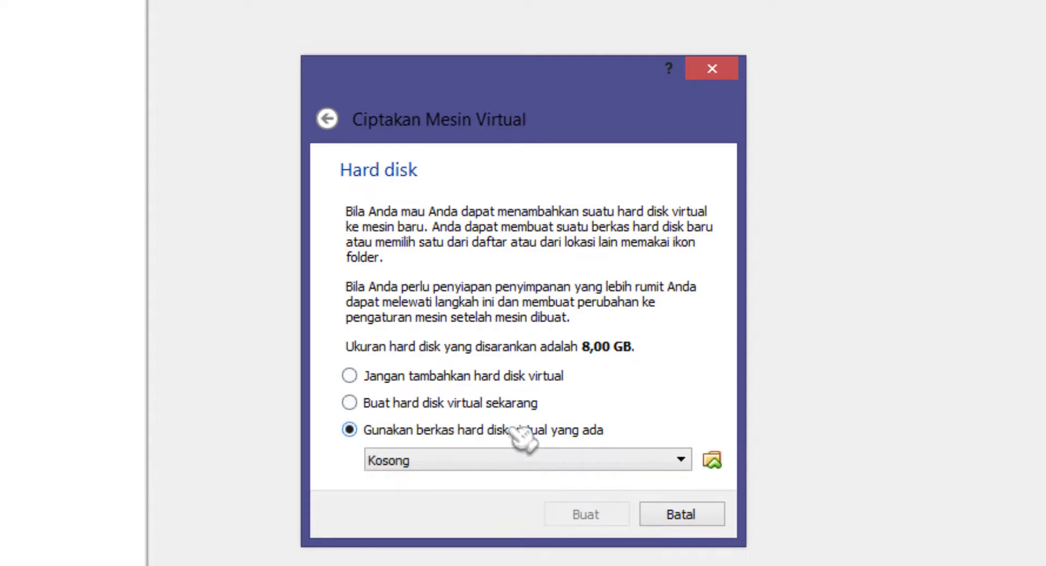
left_click(712, 460)
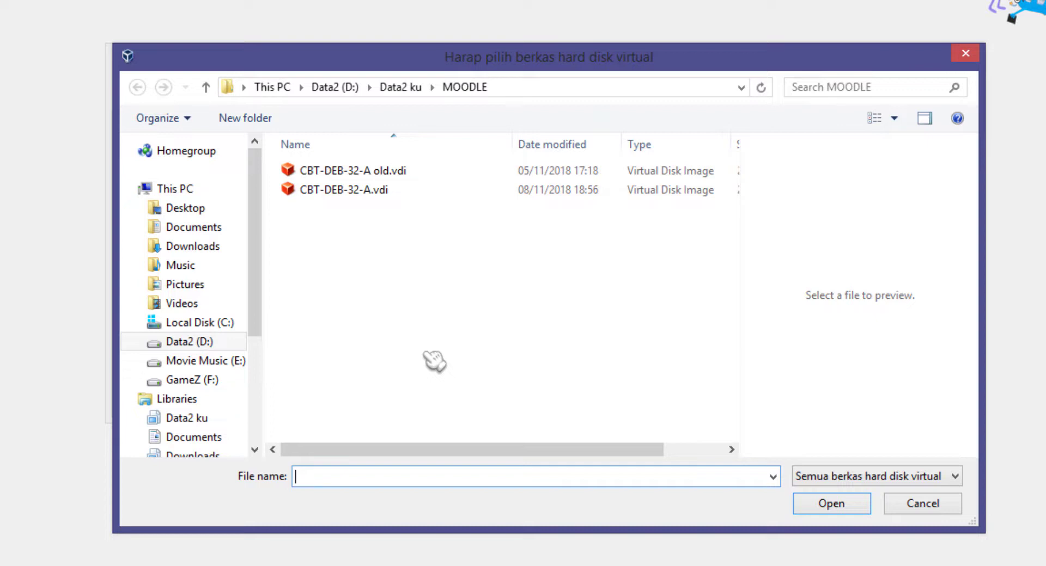
left_click(232, 417)
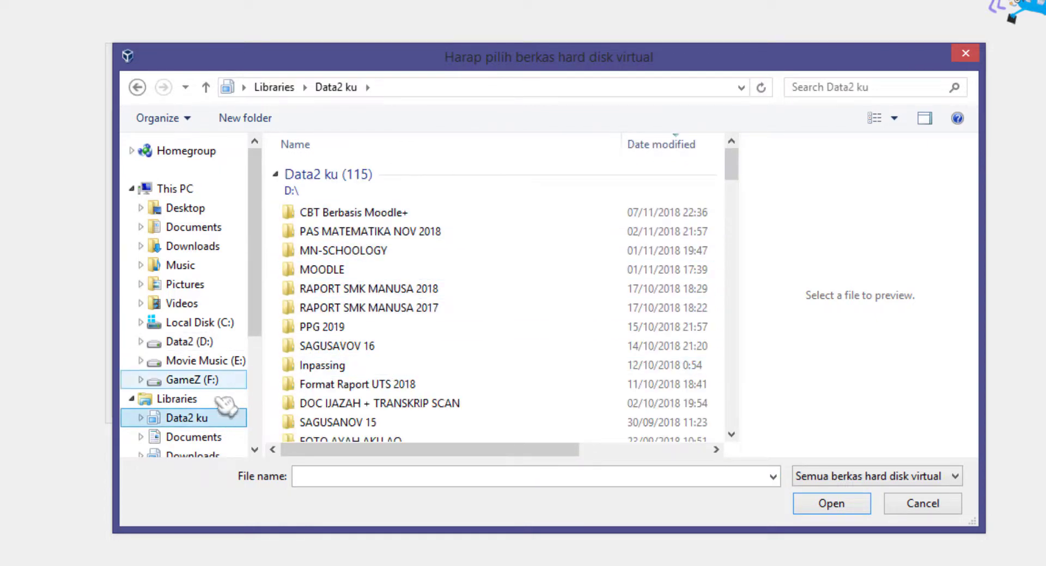
left_click(202, 437)
double_click(344, 191)
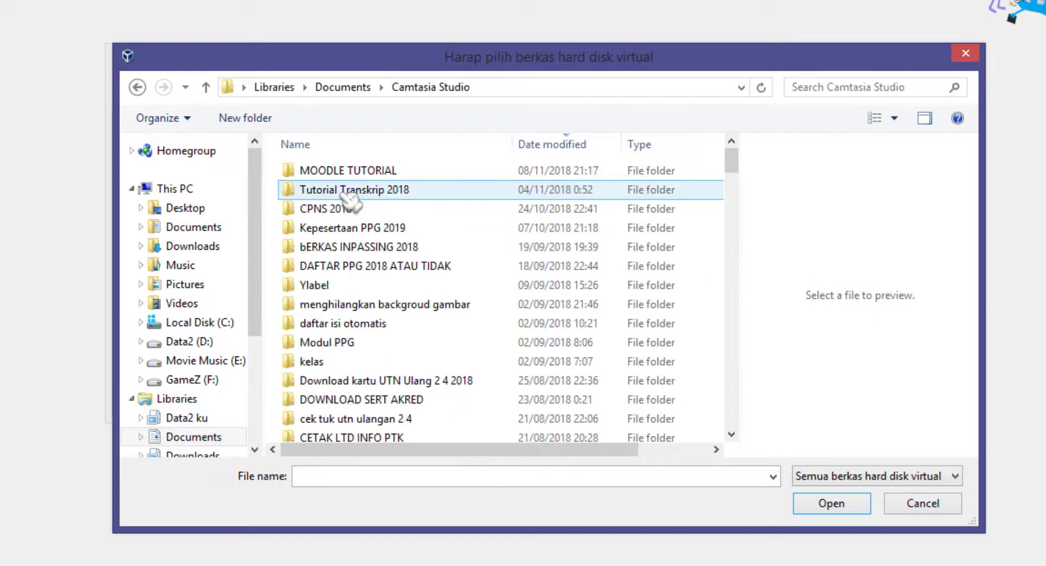
double_click(326, 173)
left_click(344, 190)
double_click(344, 190)
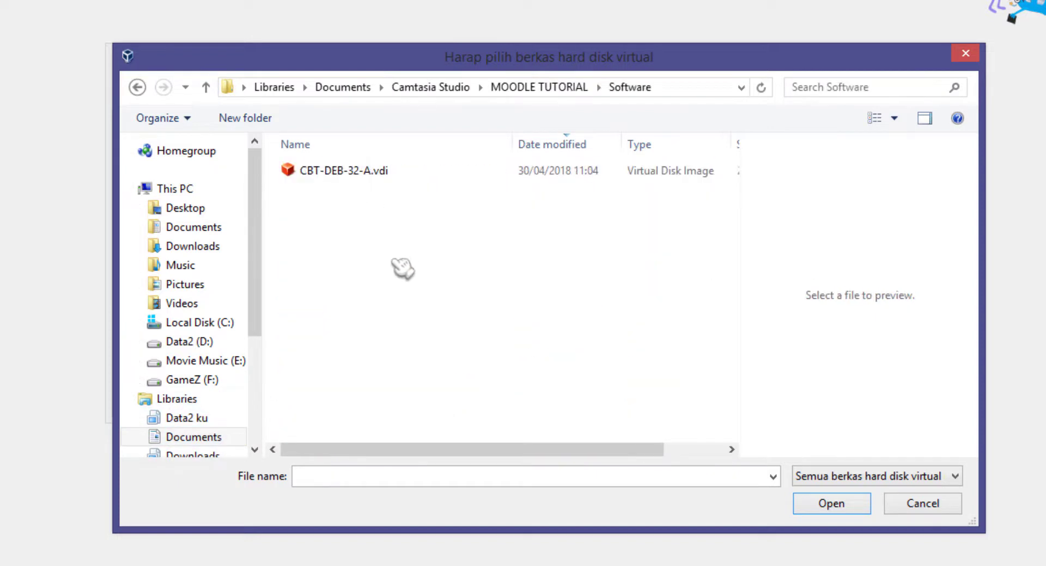
left_click(417, 173)
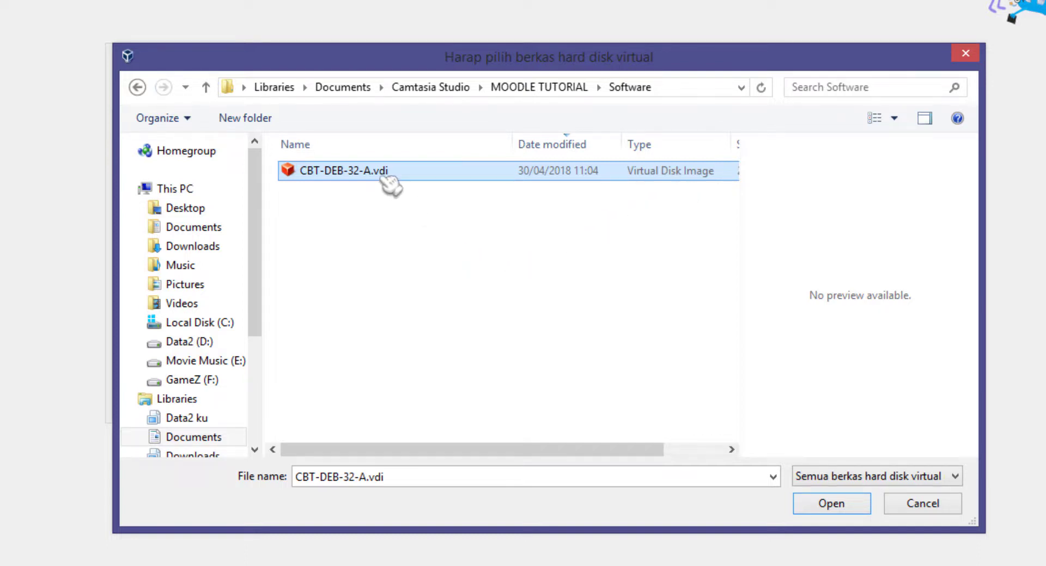
left_click(829, 506)
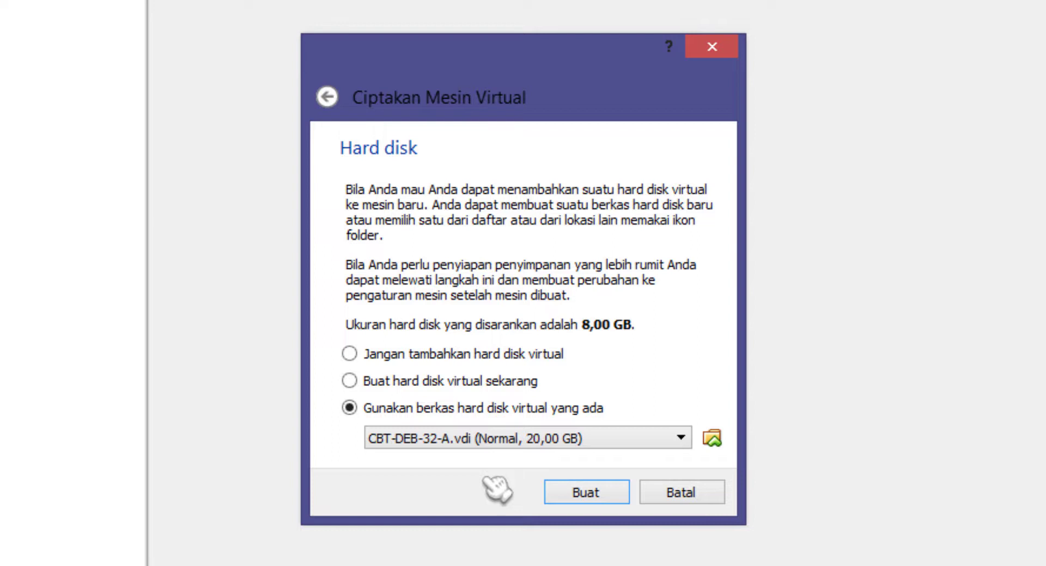
left_click(609, 498)
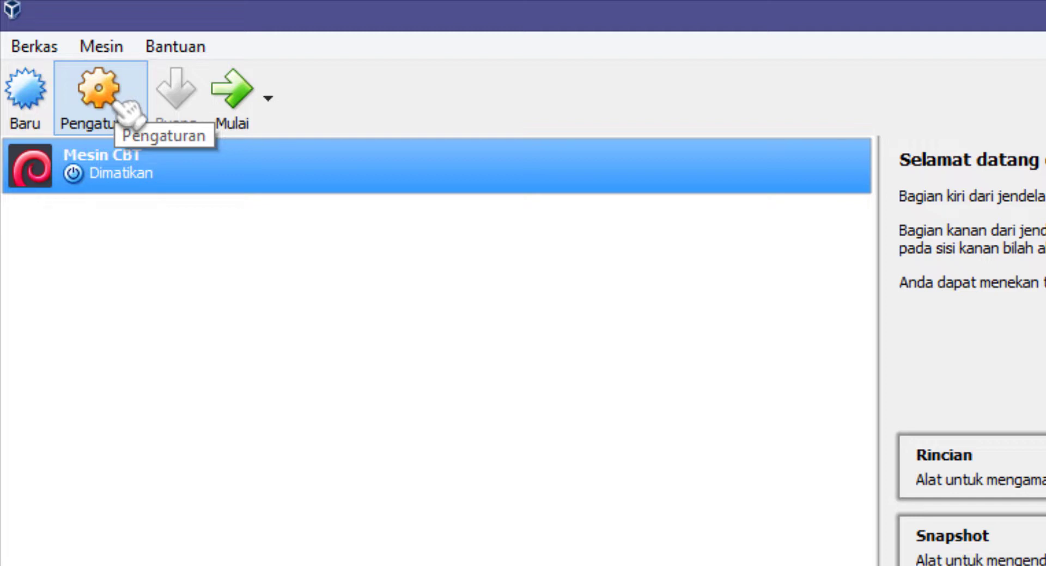
In the system settings of Mesin CBT, set the number of processors to 2.
left_click(142, 121)
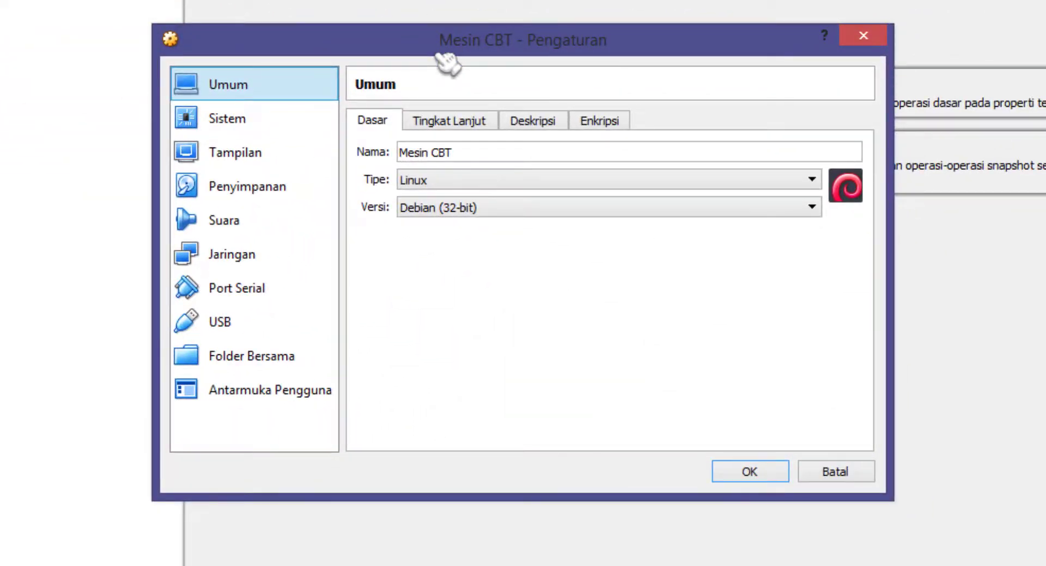
left_click(289, 117)
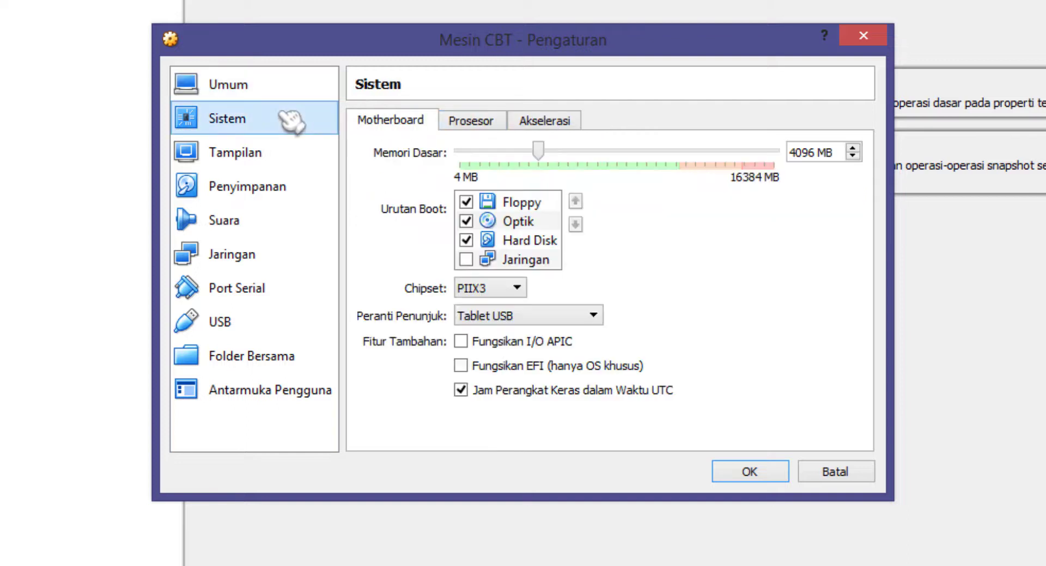
left_click(475, 123)
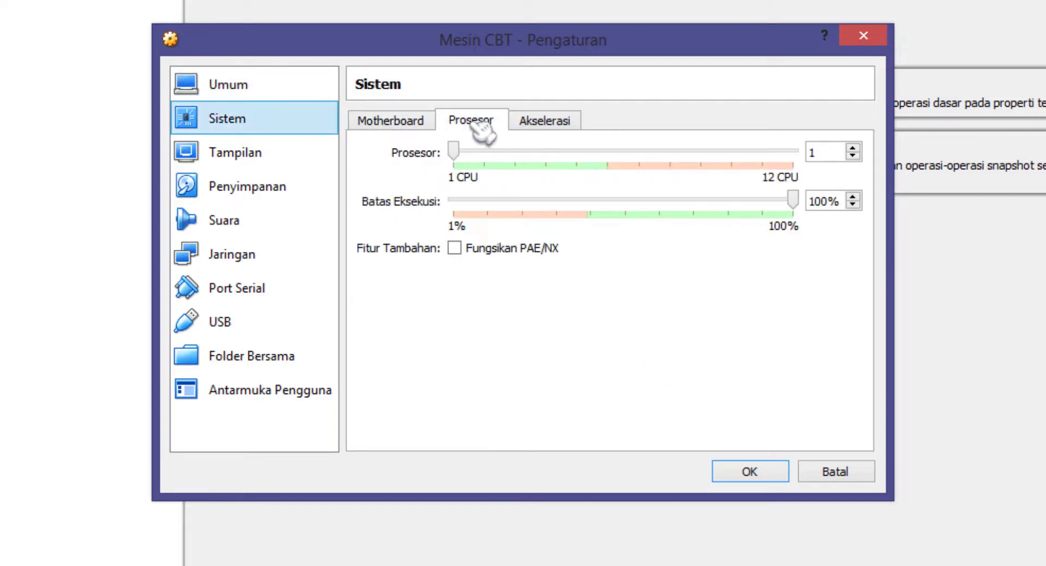
left_click(407, 123)
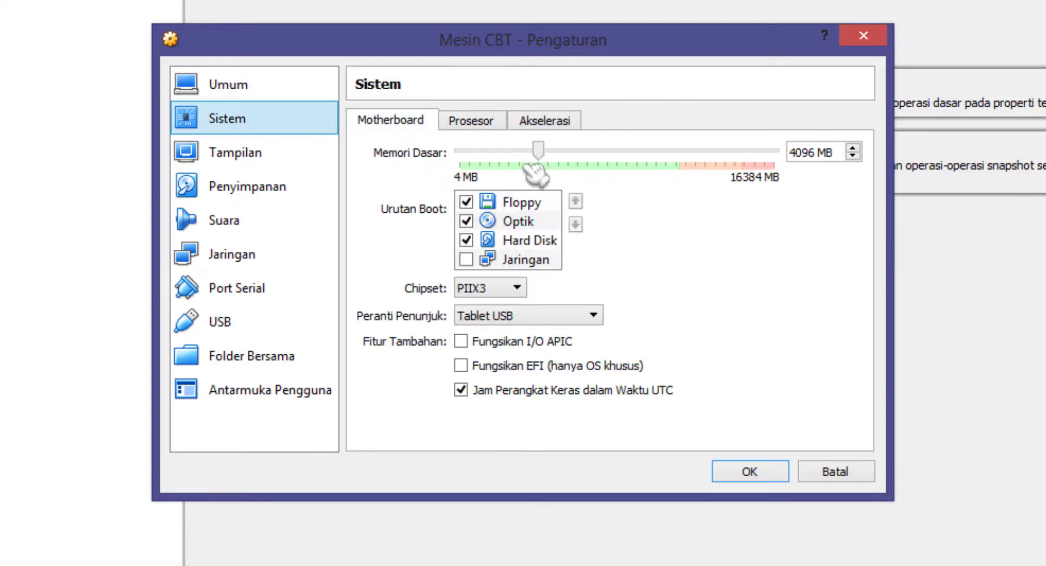
left_click(477, 121)
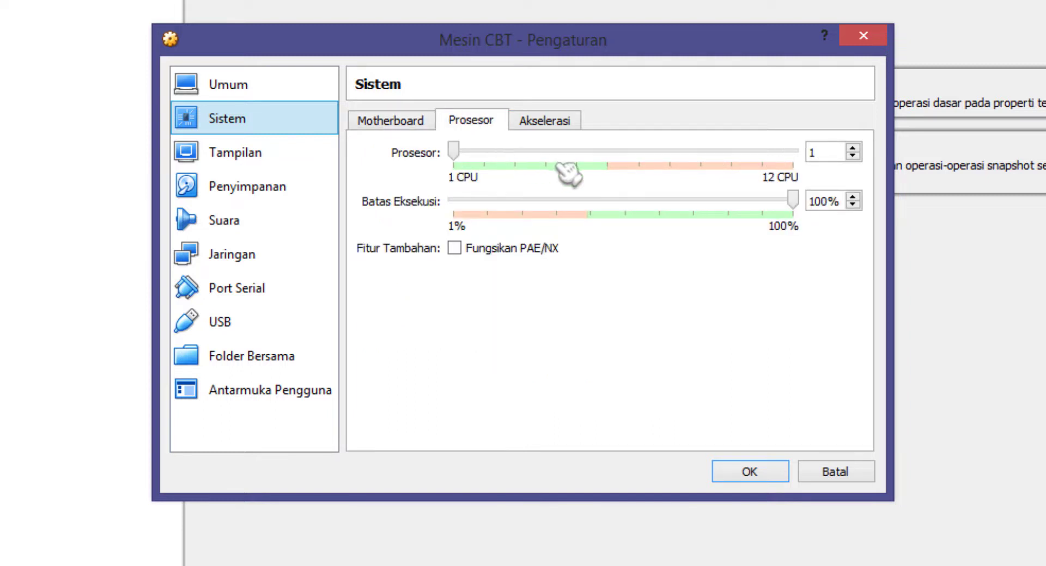
left_click(494, 152)
mouse_move(514, 150)
left_mouse_down()
mouse_move(468, 152)
mouse_move(494, 150)
left_mouse_up()
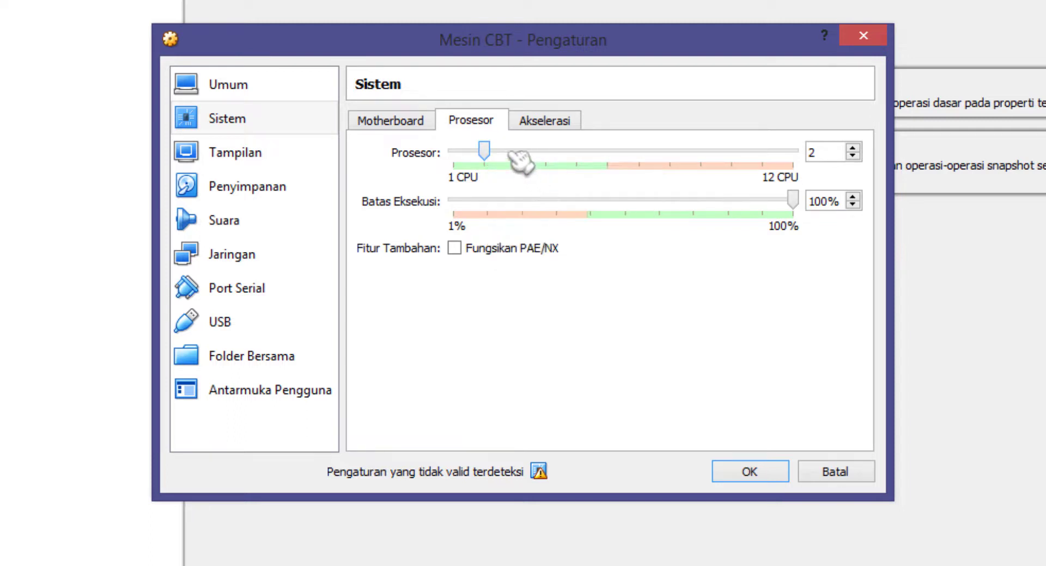
Attach network adapter 1 of Mesin CBT to a bridged adapter (Adaptor Ter-bridge).
left_click(288, 159)
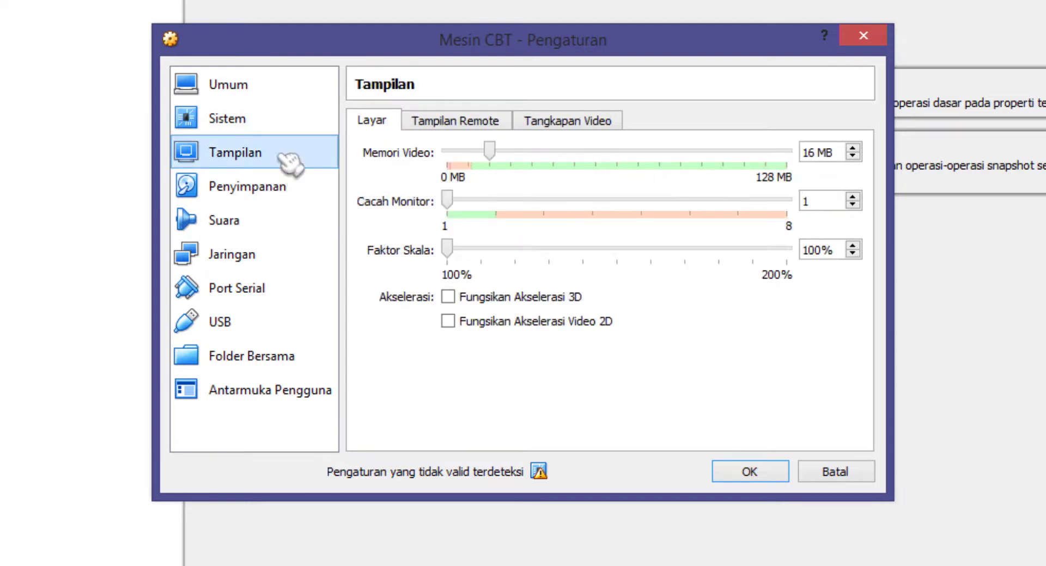
left_click(295, 190)
left_click(290, 223)
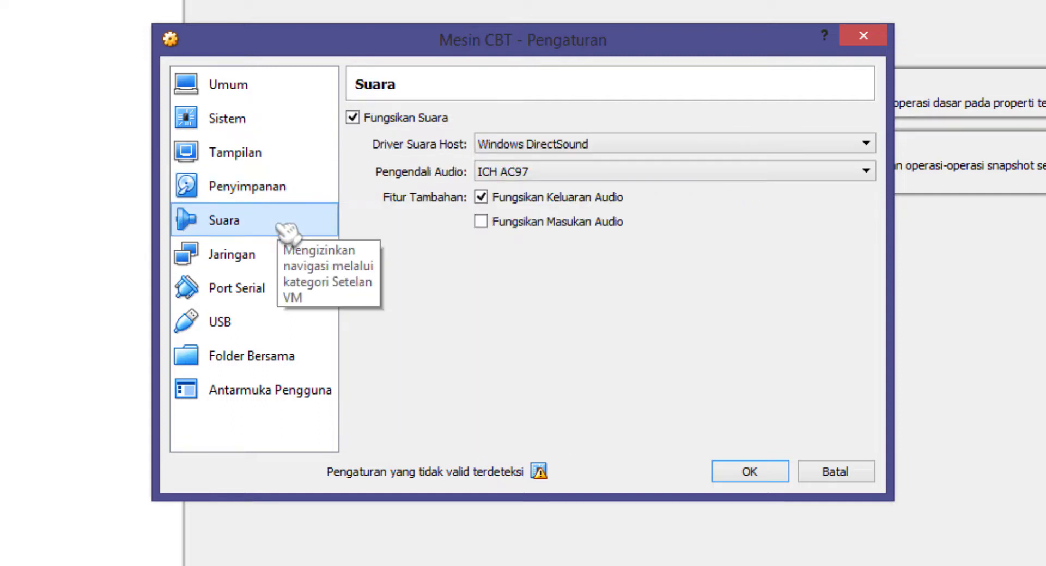
left_click(271, 256)
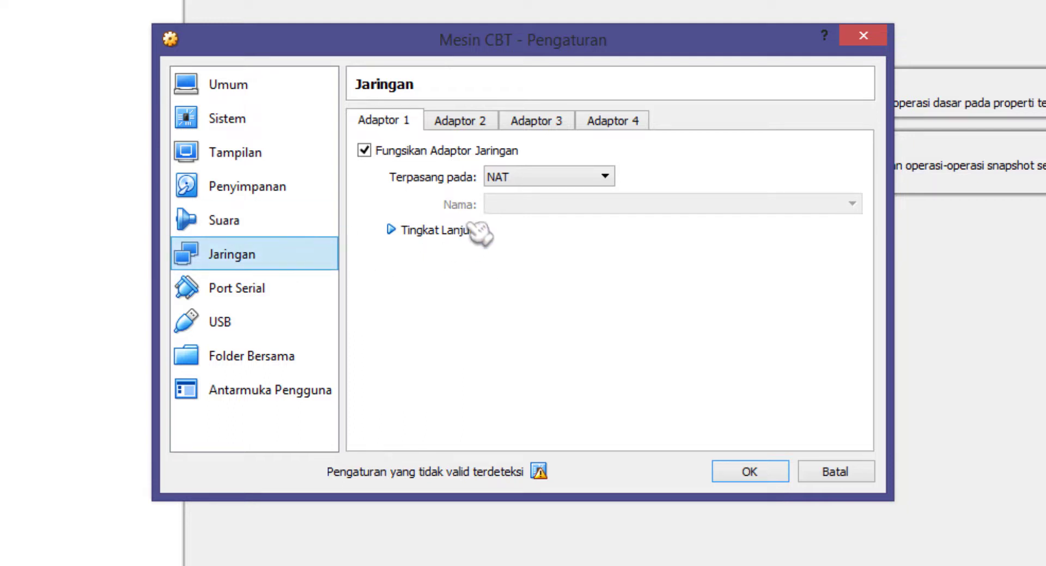
left_click(522, 179)
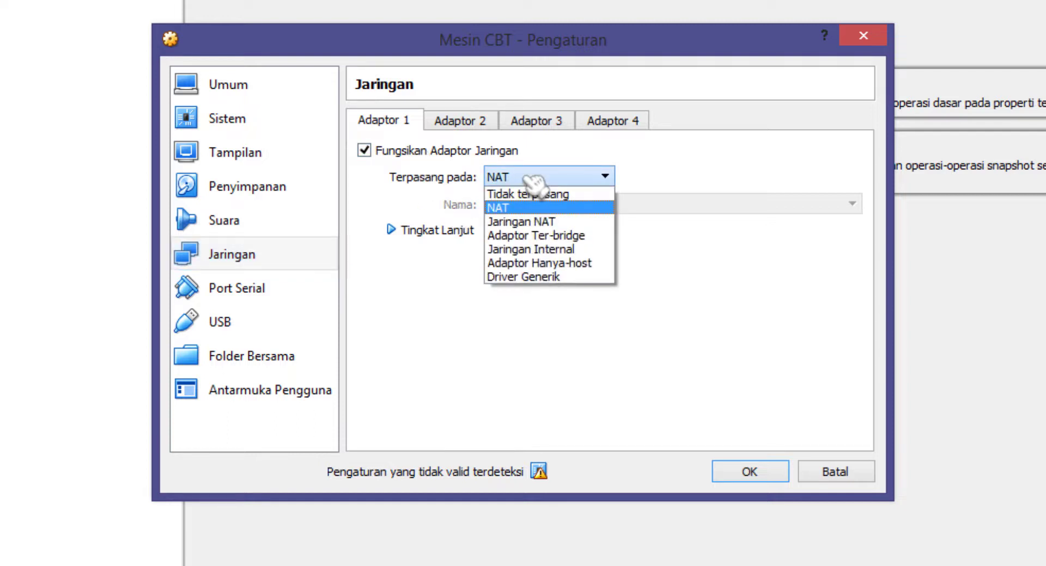
left_click(591, 237)
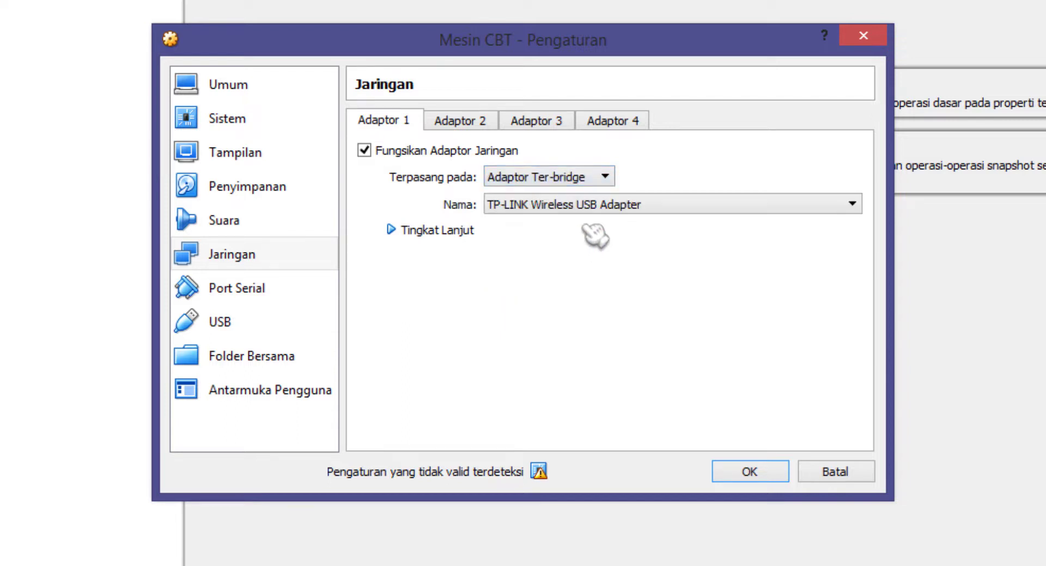
Bridge adapter 1 to the TP-LINK Wireless USB Adapter and set its promiscuous mode to Ijinkan Semua.
left_click(571, 206)
left_click(573, 208)
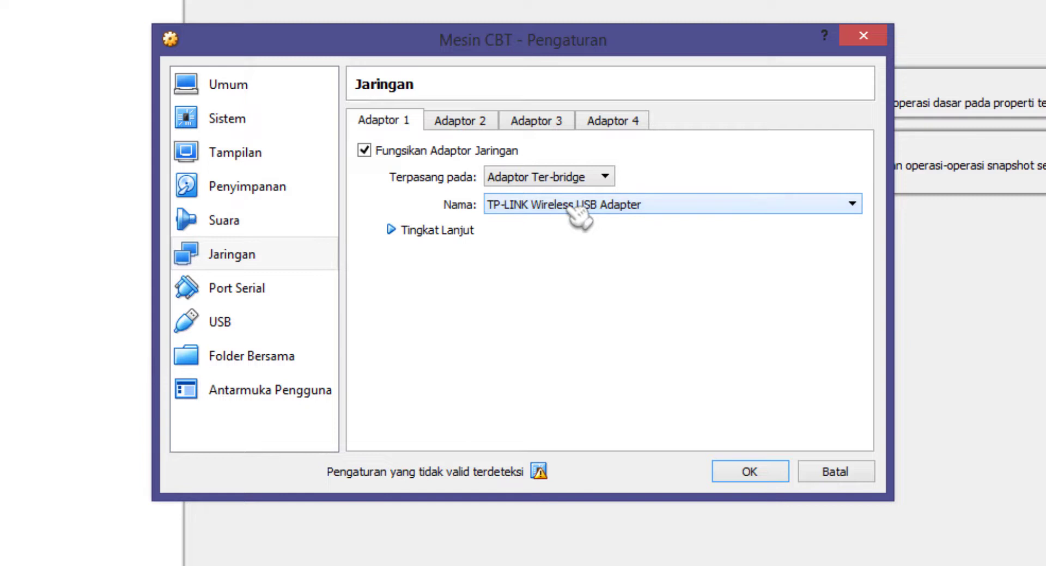
left_click(417, 233)
left_click(544, 282)
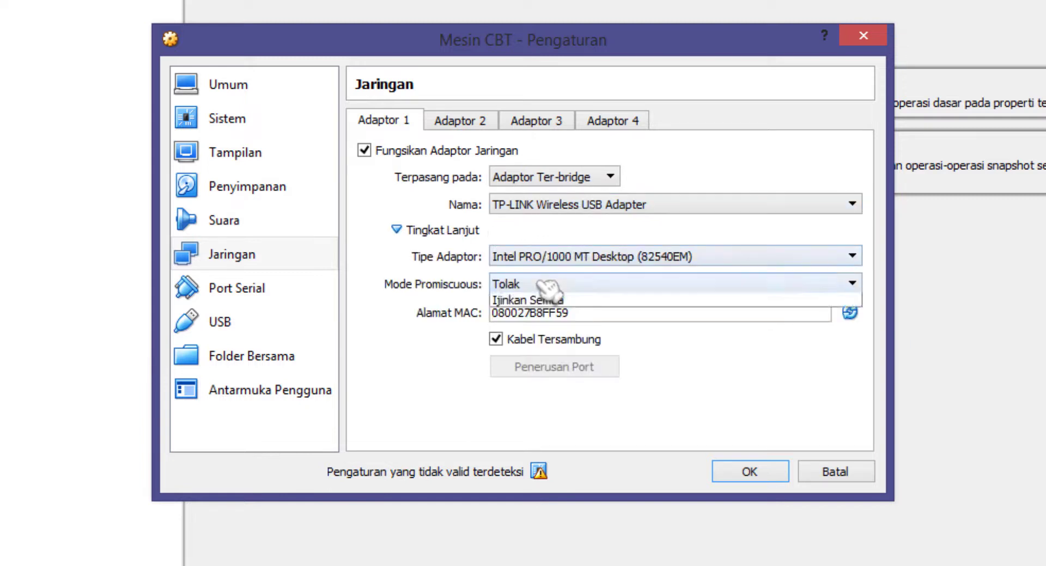
left_click(545, 330)
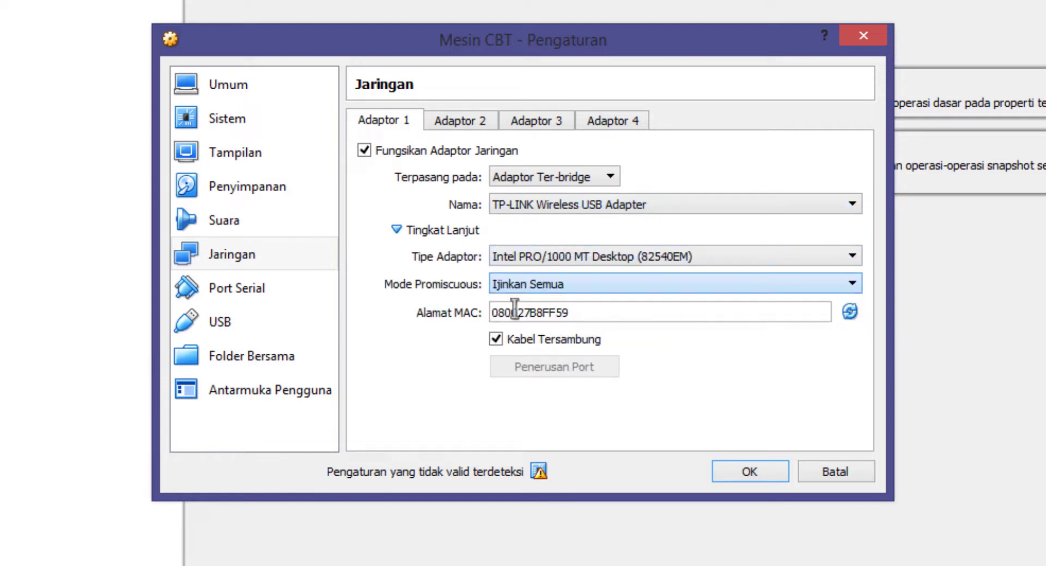
Attach network adapter 1 to a host-only adapter (Adaptor Hanya-host) using VirtualBox Host-Only Ethernet Adapter.
left_click(548, 181)
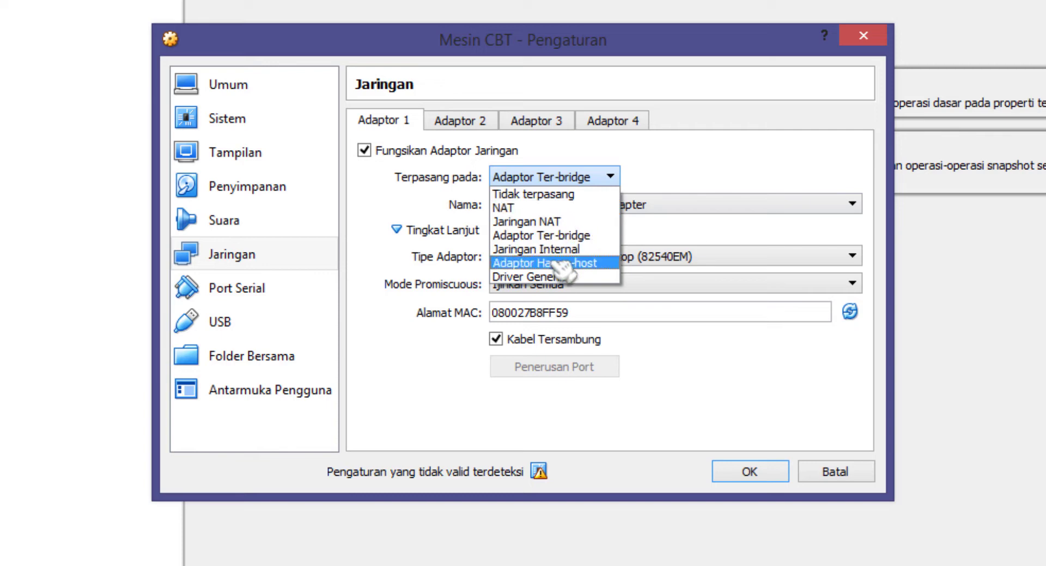
left_click(561, 265)
left_click(566, 206)
left_click(566, 218)
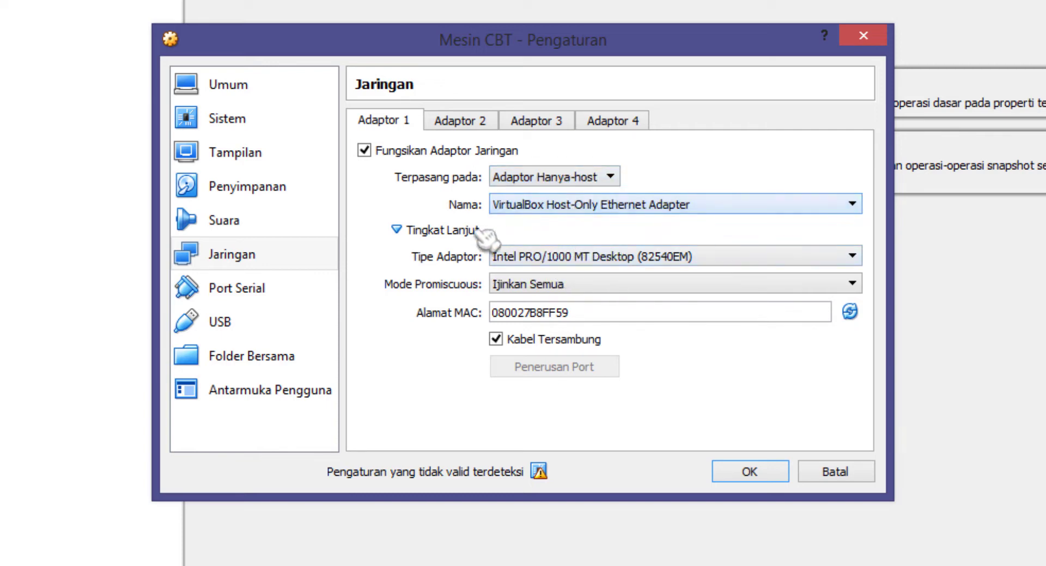
left_click(482, 233)
left_click(551, 178)
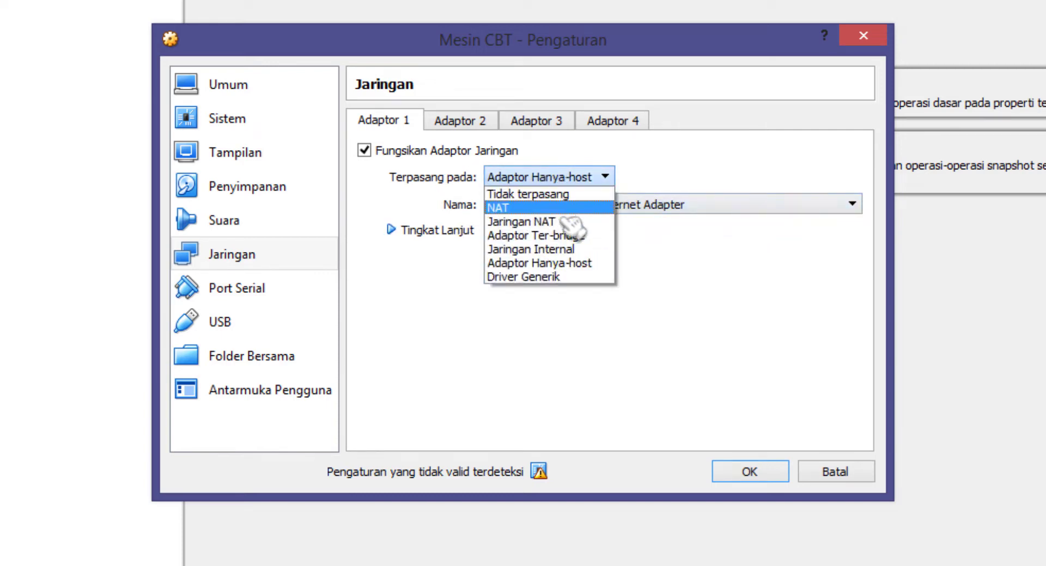
left_click(578, 266)
left_click(599, 206)
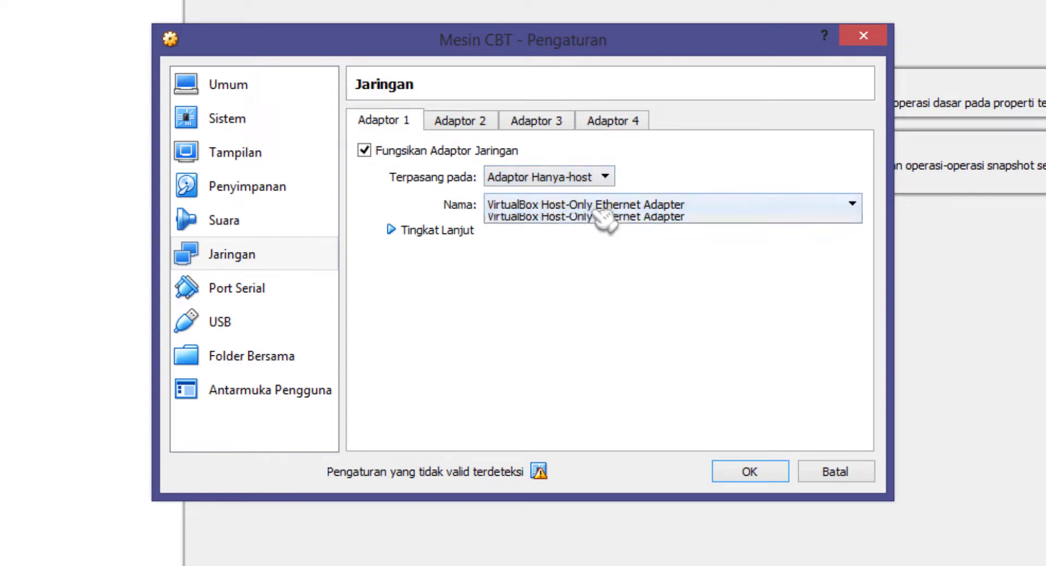
left_click(708, 211)
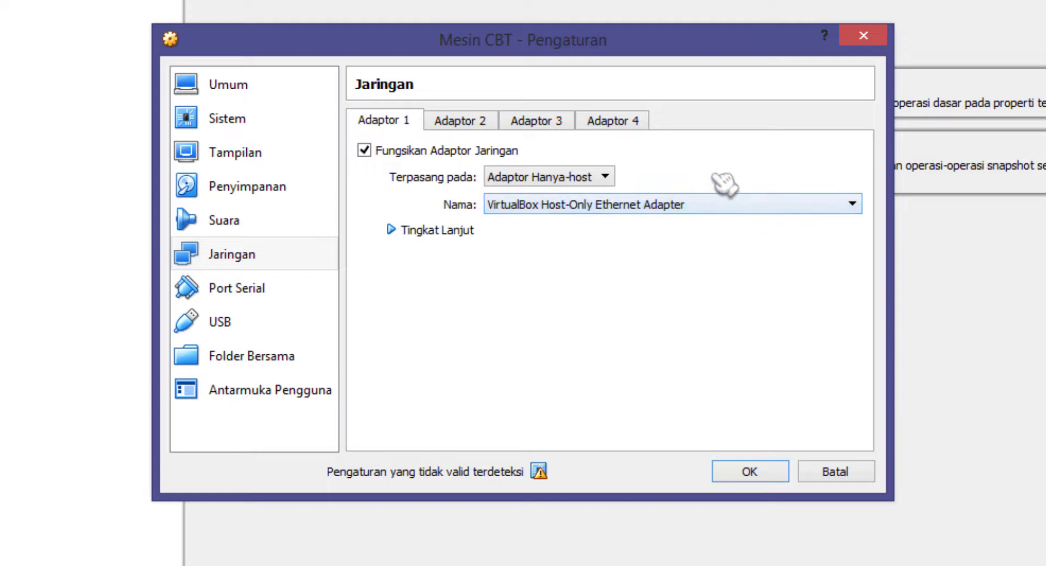
Review adapters 2 to 4, then save the Mesin CBT settings with adapter 1 attached to Adaptor Hanya-host.
left_click(463, 120)
left_click(540, 121)
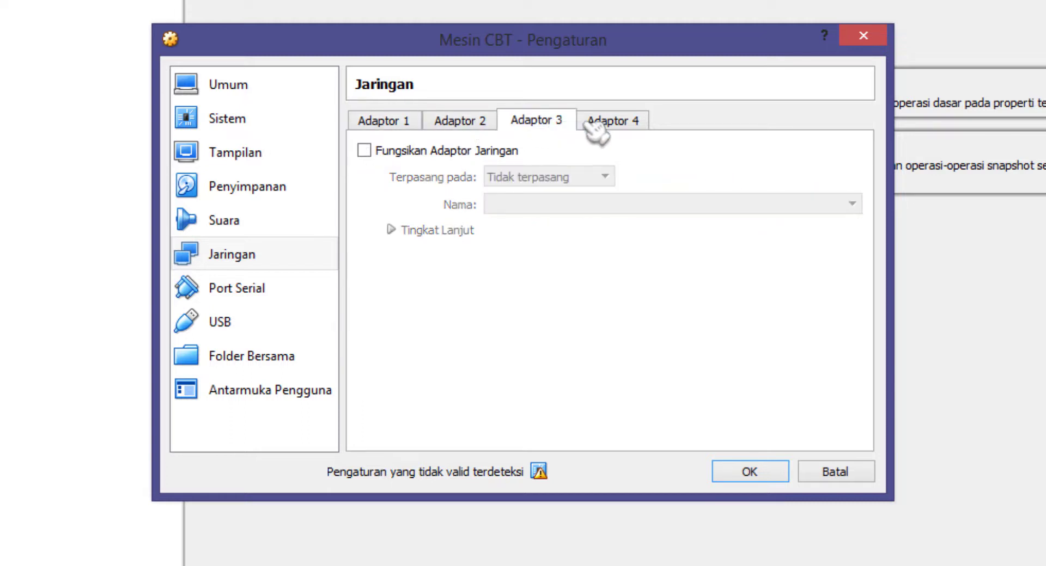
left_click(610, 121)
left_click(392, 120)
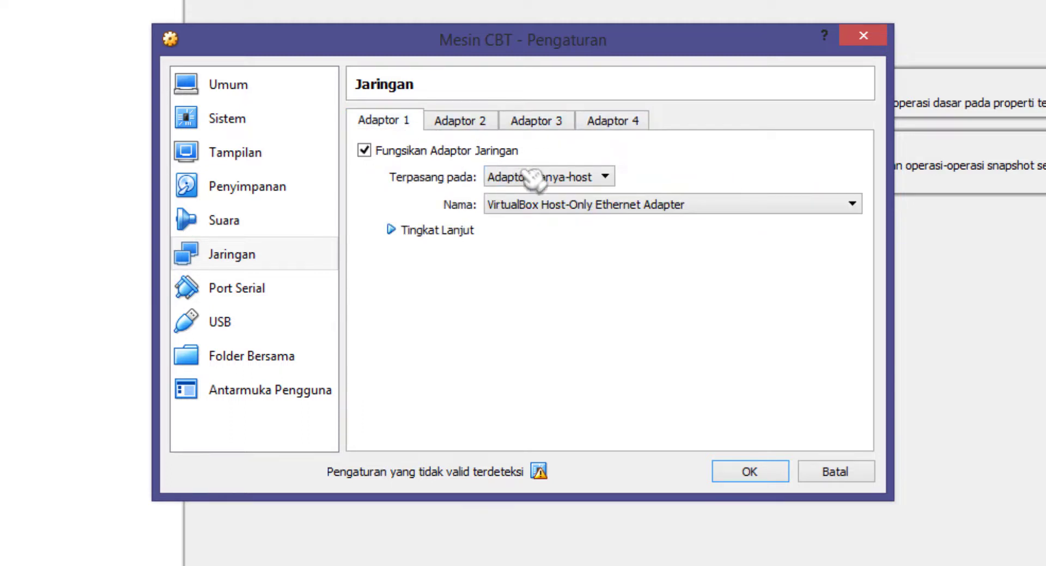
left_click(559, 177)
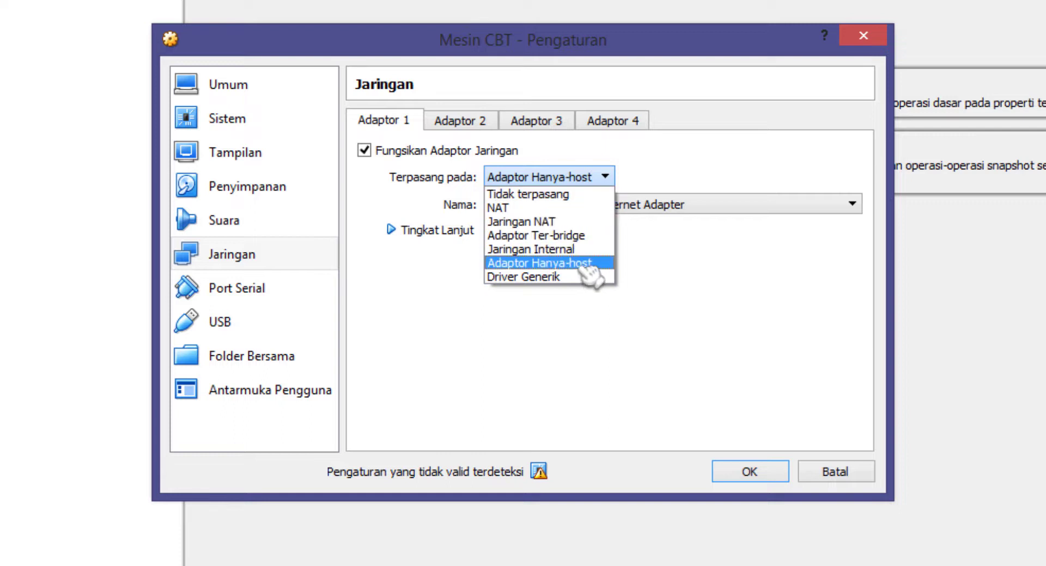
left_click(583, 263)
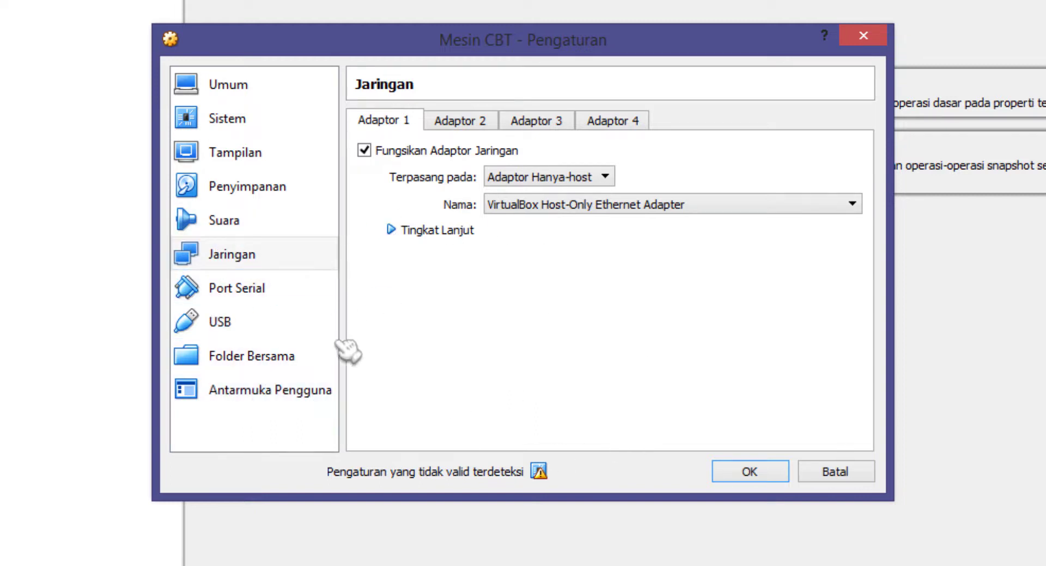
left_click(750, 472)
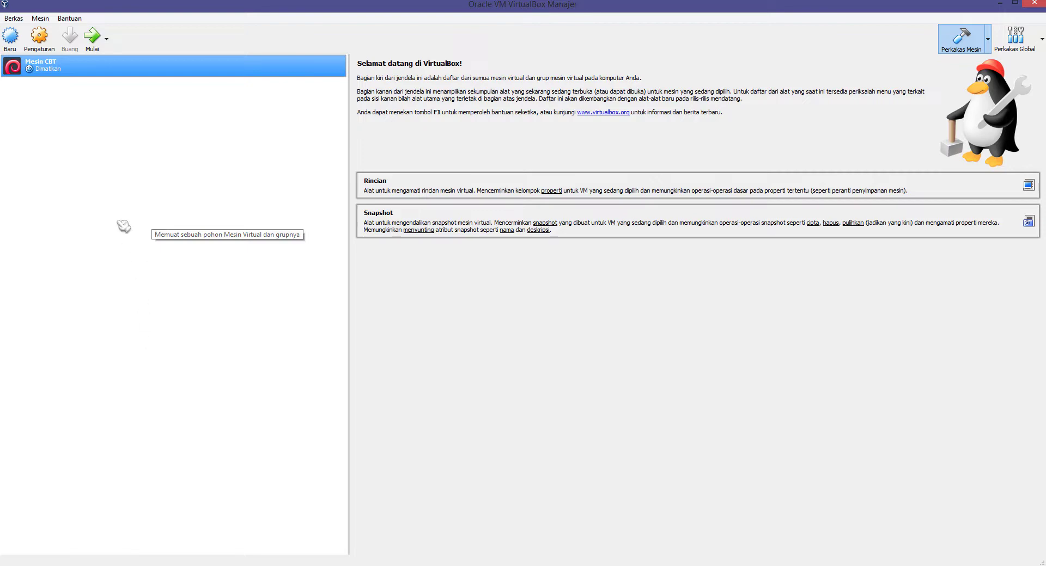
Switch to File Explorer, open the Windows Control Panel from This PC and show its items as small icons.
left_click(87, 565)
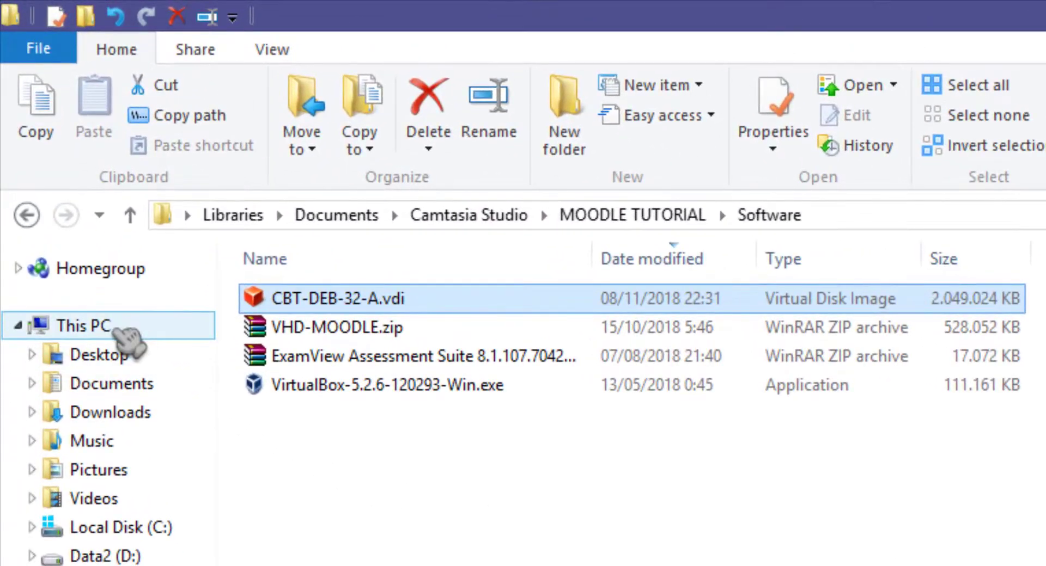
left_click(119, 330)
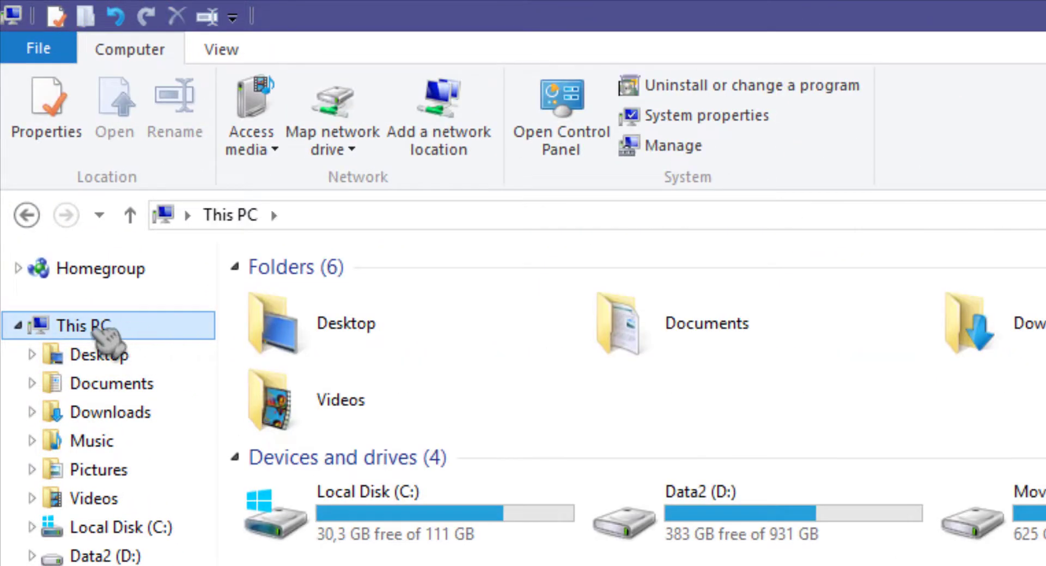
left_click(568, 115)
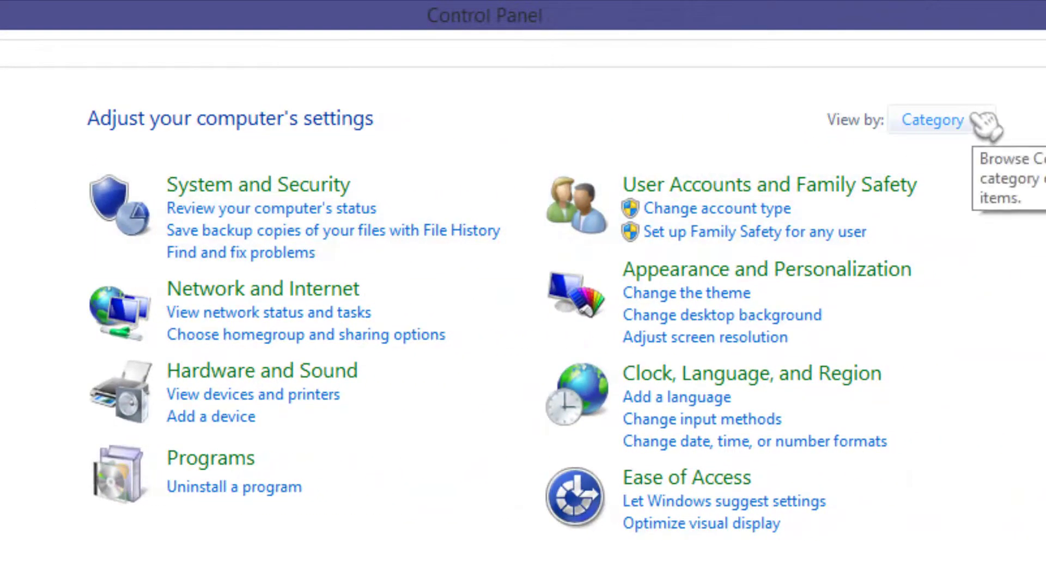
left_click(984, 122)
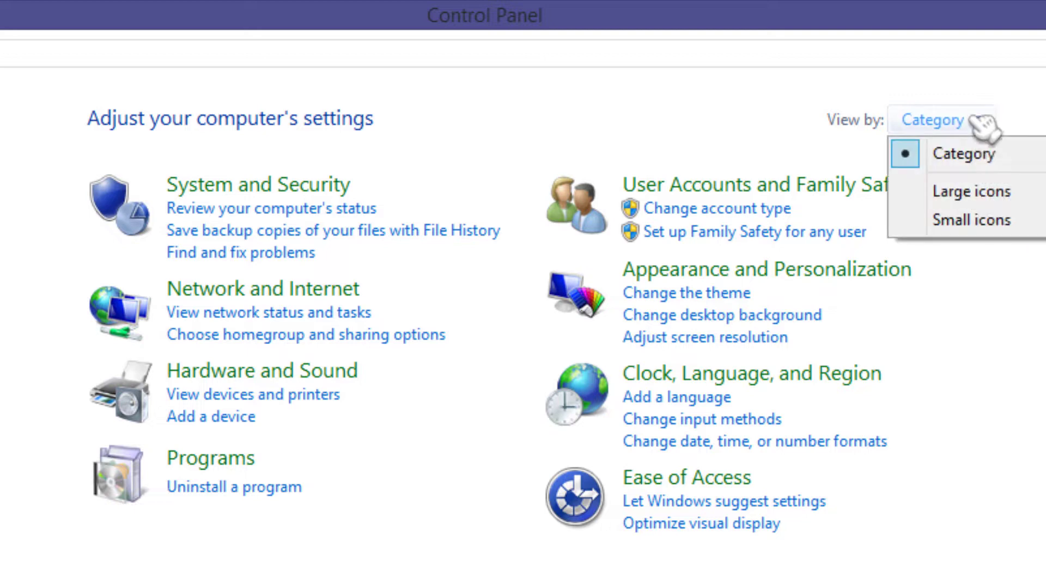
left_click(1028, 228)
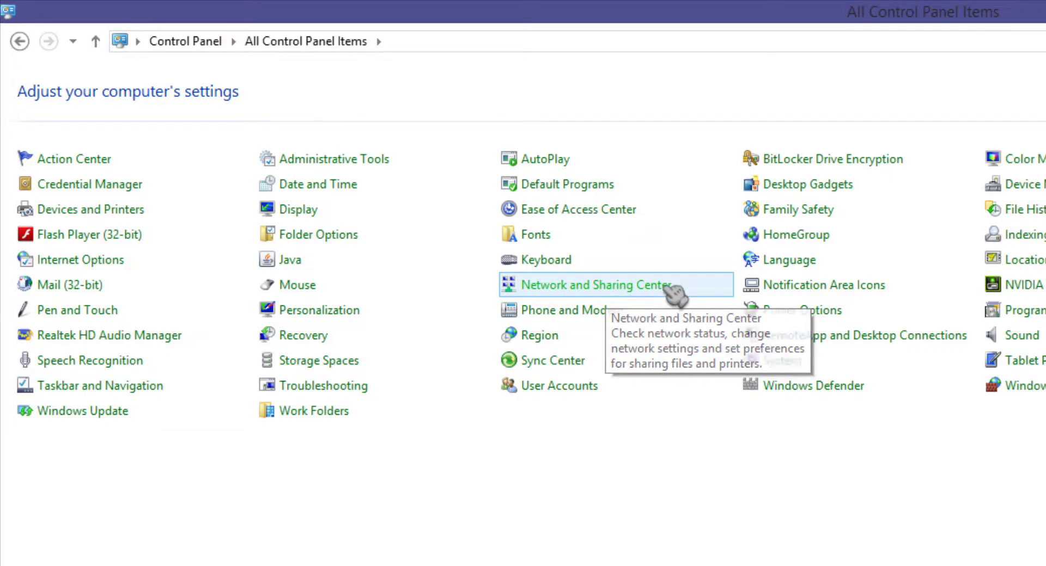
Open the properties of the VirtualBox Host-Only Network connection from the adapter settings in Network and Sharing Center.
left_click(668, 288)
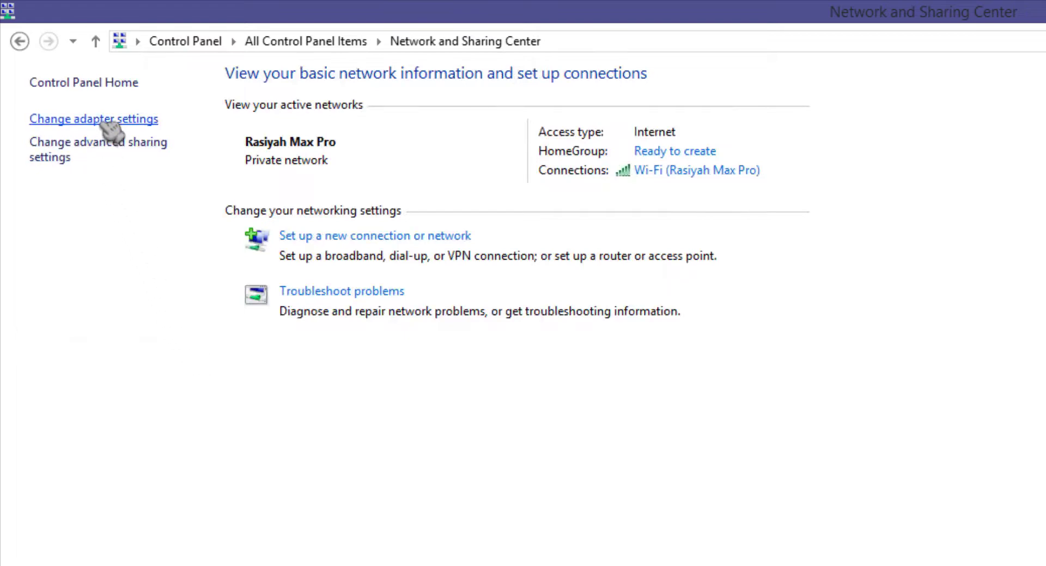
left_click(136, 120)
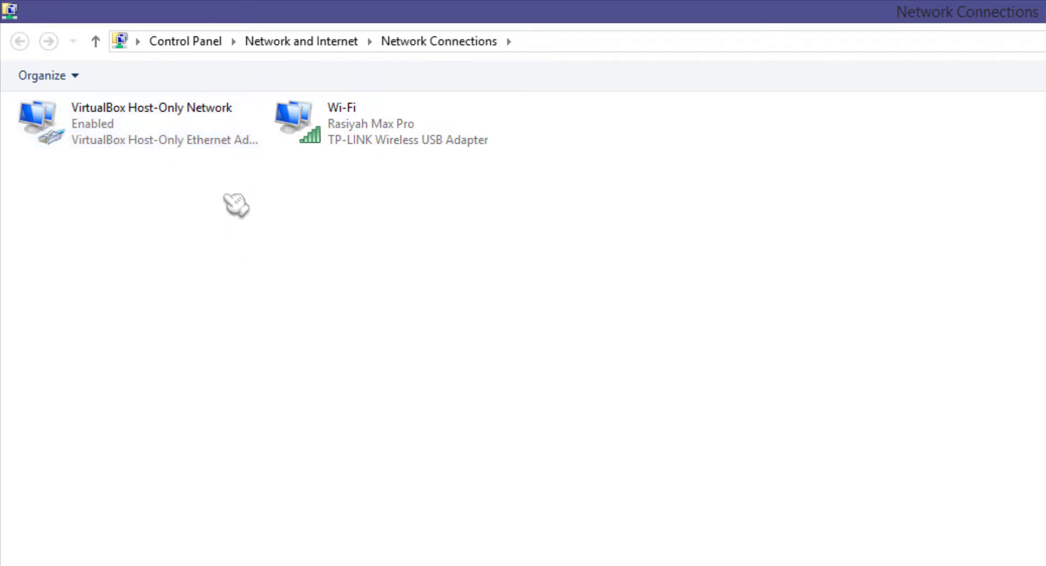
left_click(155, 128)
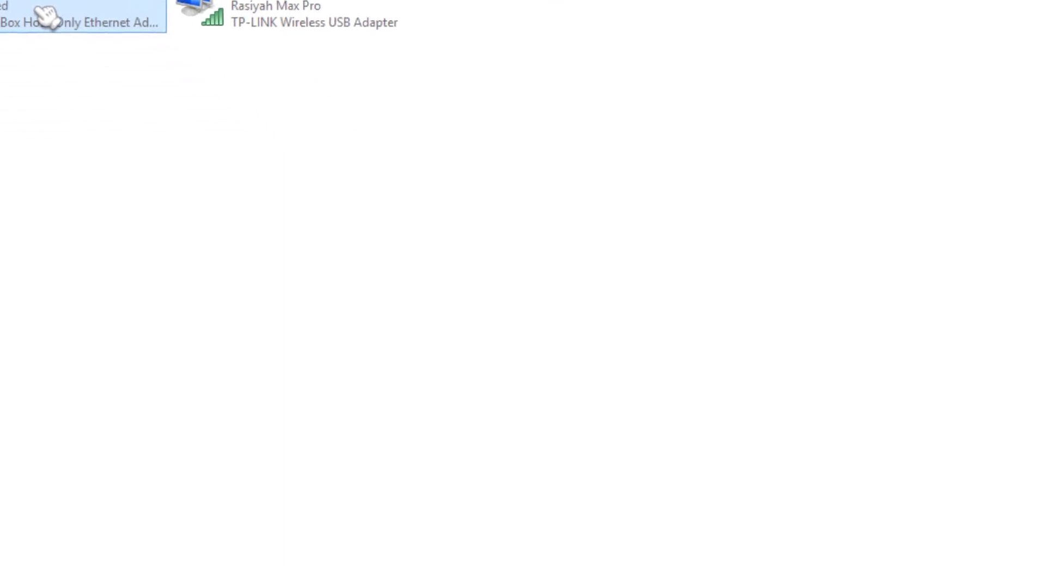
double_click(150, 133)
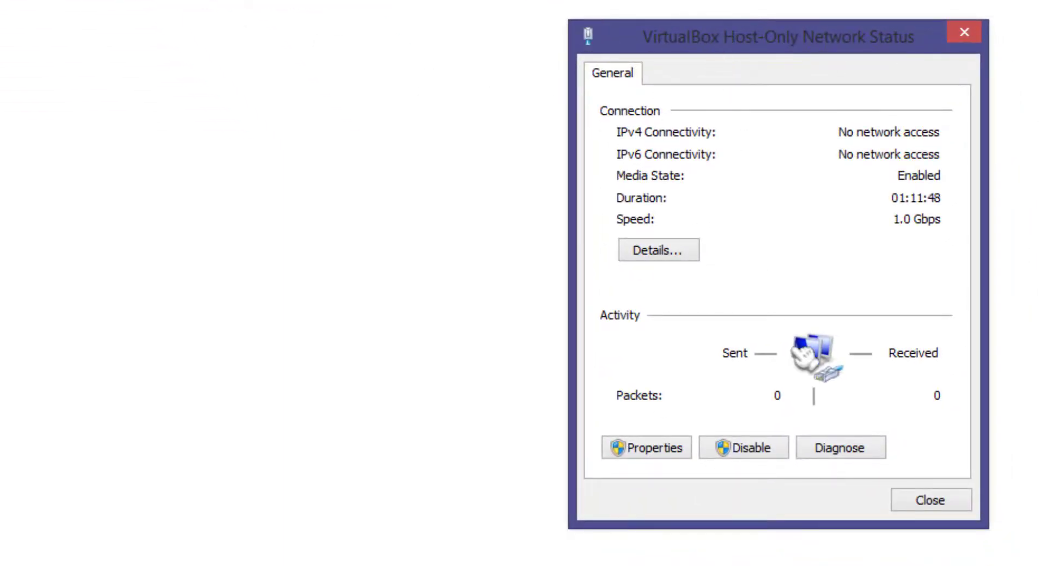
left_click(650, 453)
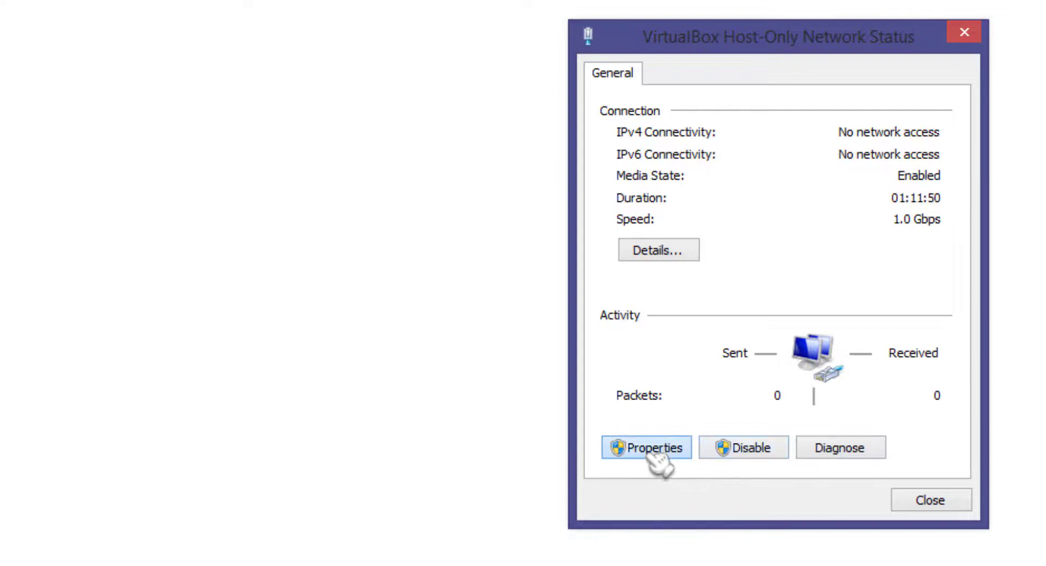
left_click_drag(806, 76, 359, 51)
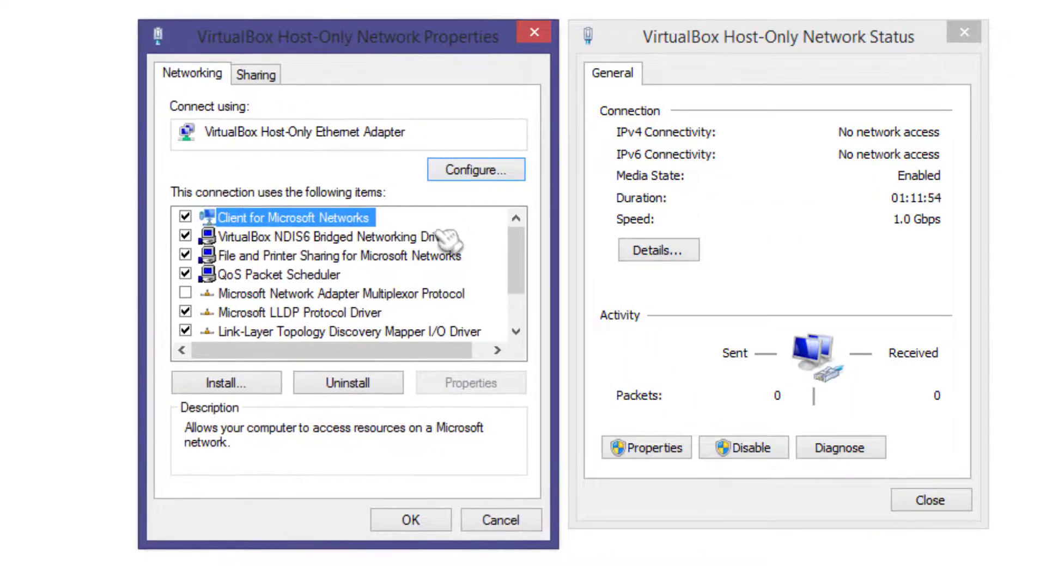
Give the host-only connection's TCP/IPv4 protocol the static IP address 192.168.0.1 with subnet mask 255.255.255.0.
left_click_drag(523, 263, 522, 316)
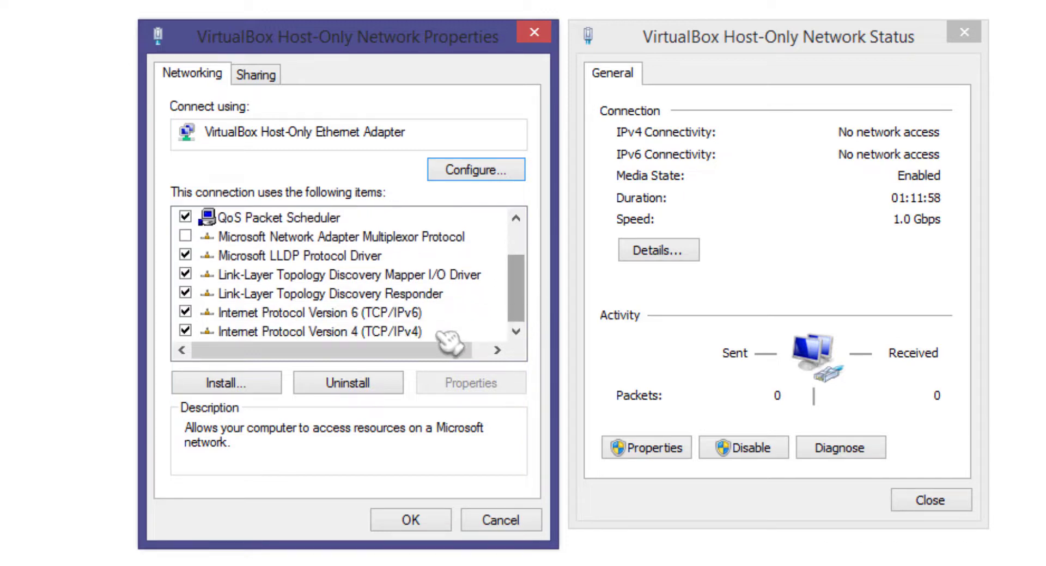
left_click(366, 334)
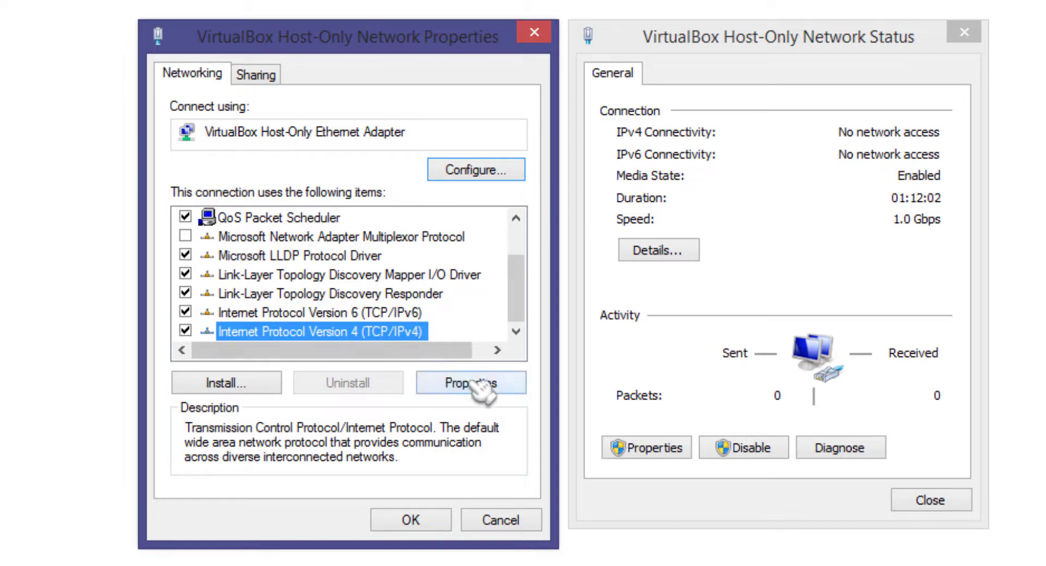
double_click(395, 333)
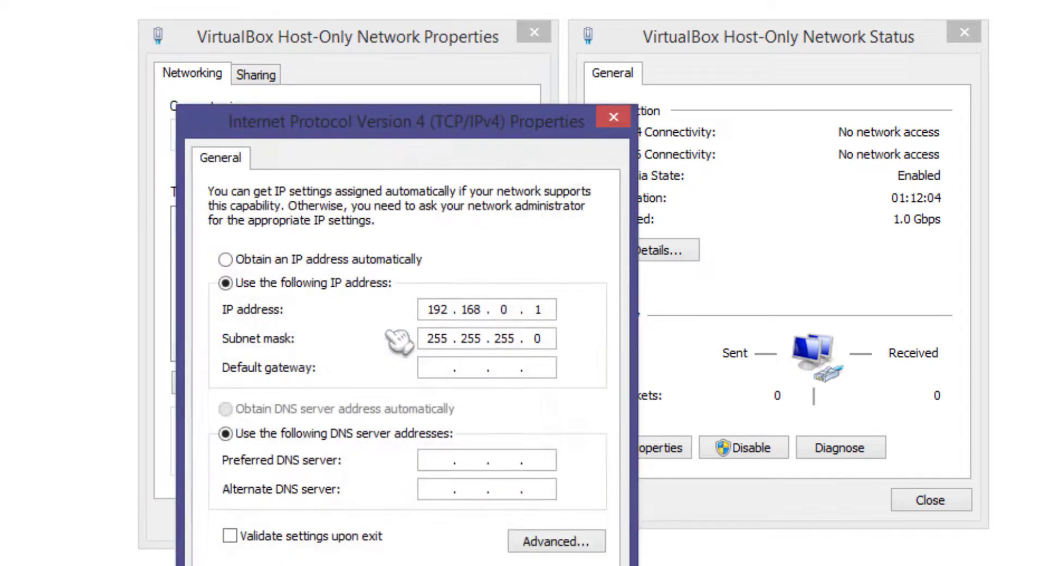
left_click(333, 261)
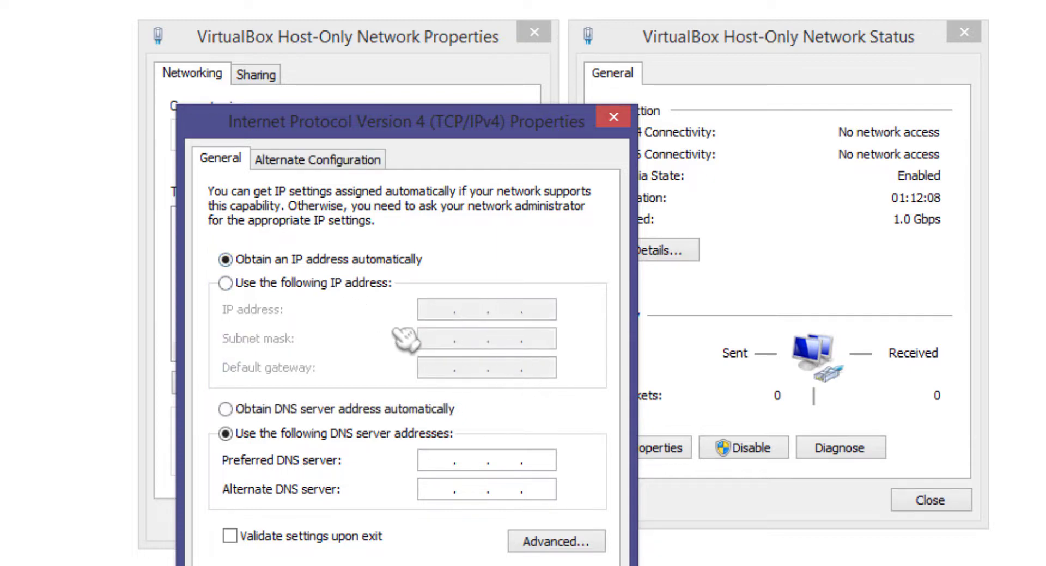
left_click(354, 283)
left_click(451, 318)
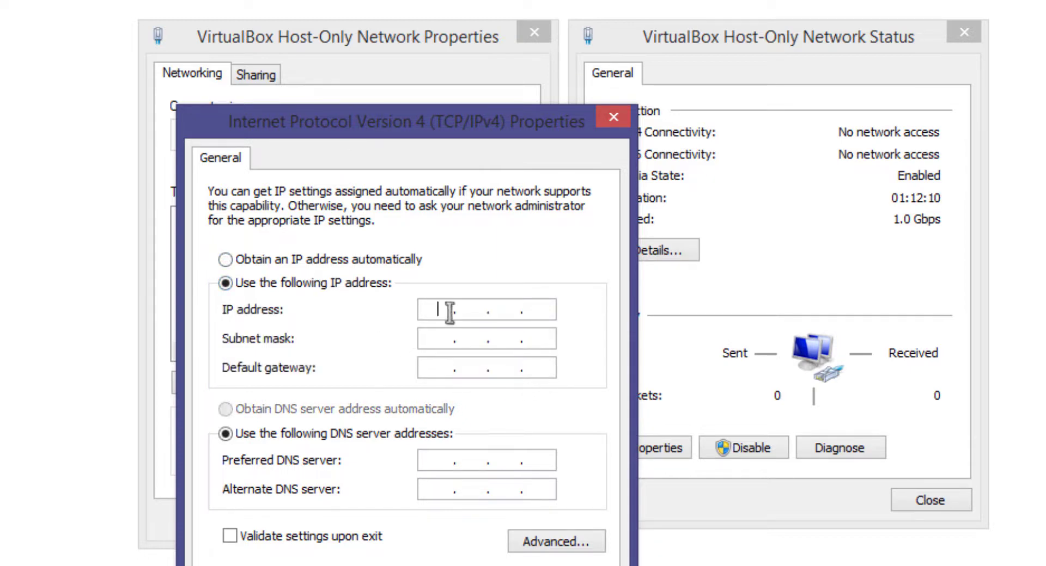
type("192.168.0")
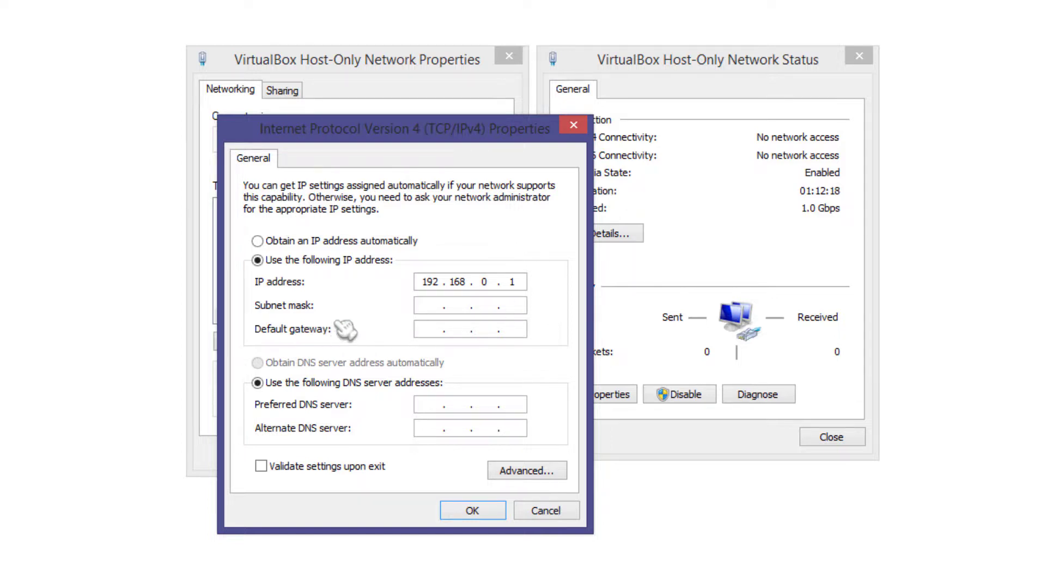
left_click(428, 306)
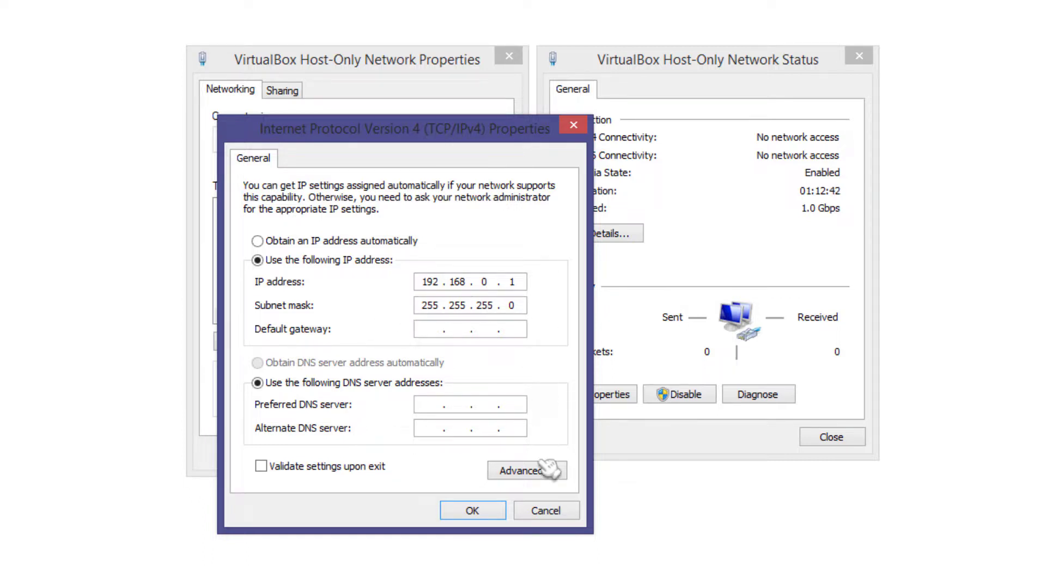
left_click(493, 509)
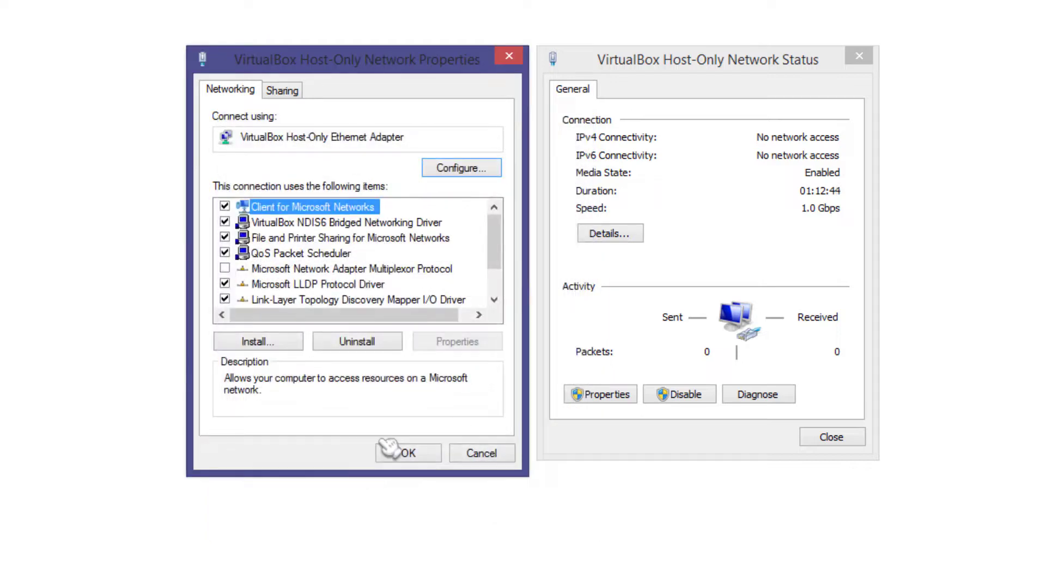
Save the host-only connection's properties and close the network windows to return to VirtualBox Manager.
left_click(409, 454)
left_click(831, 437)
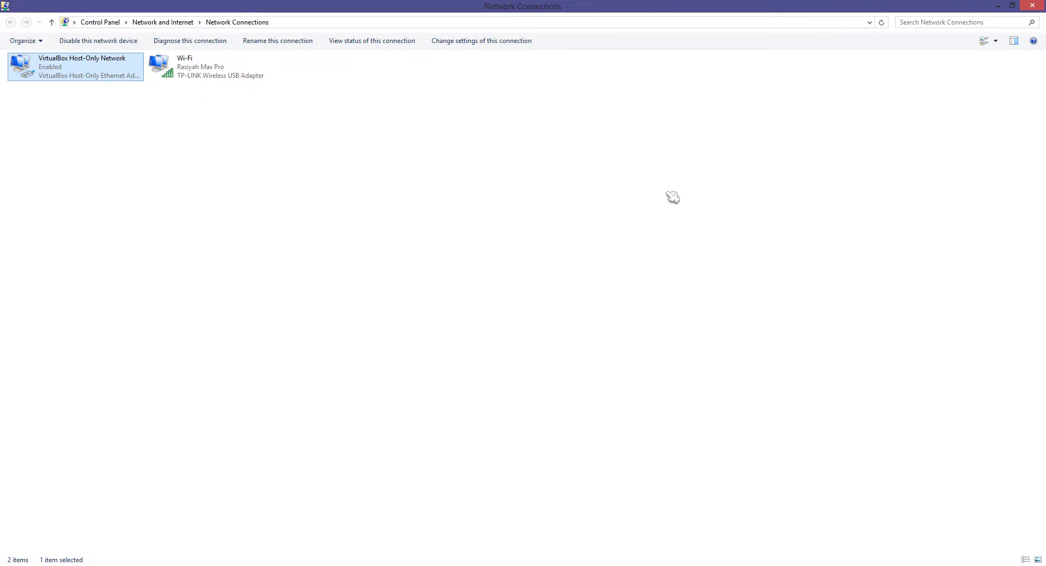
left_click(1034, 7)
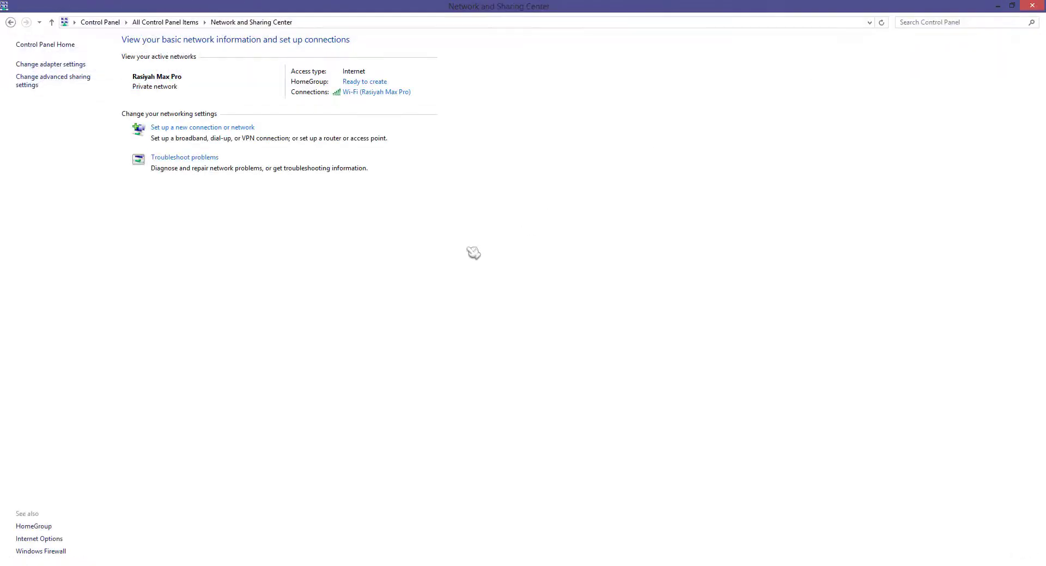
left_click(1031, 8)
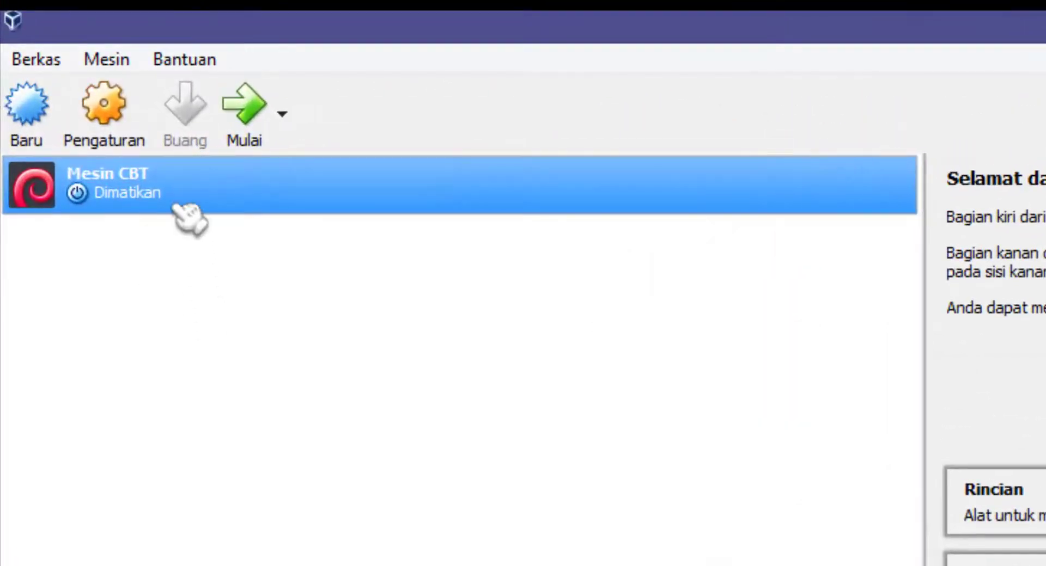
Start the Mesin CBT virtual machine, dismiss its keyboard and mouse notices, and move its window out of the way.
left_click(261, 117)
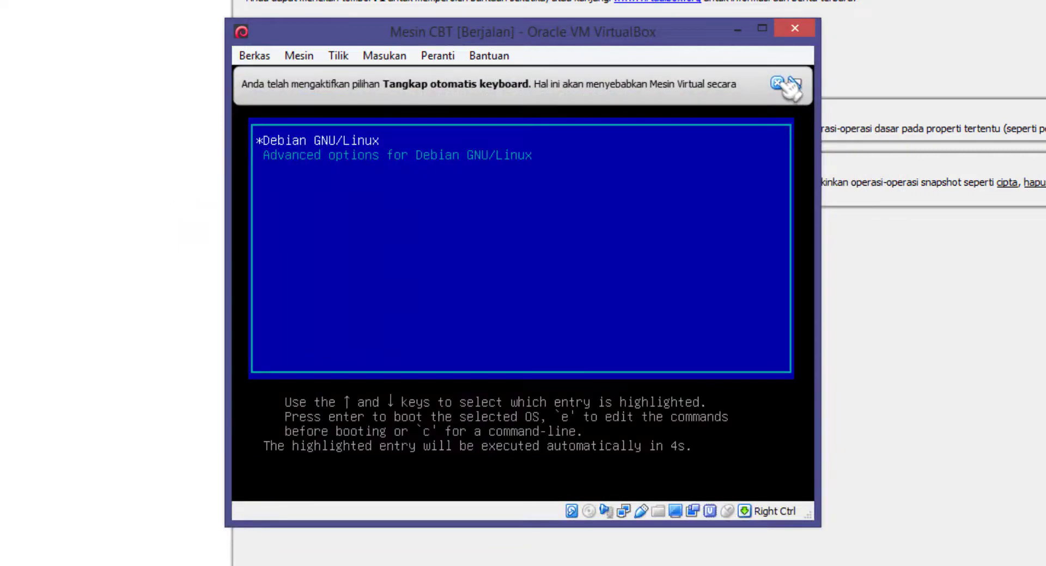
left_click(777, 83)
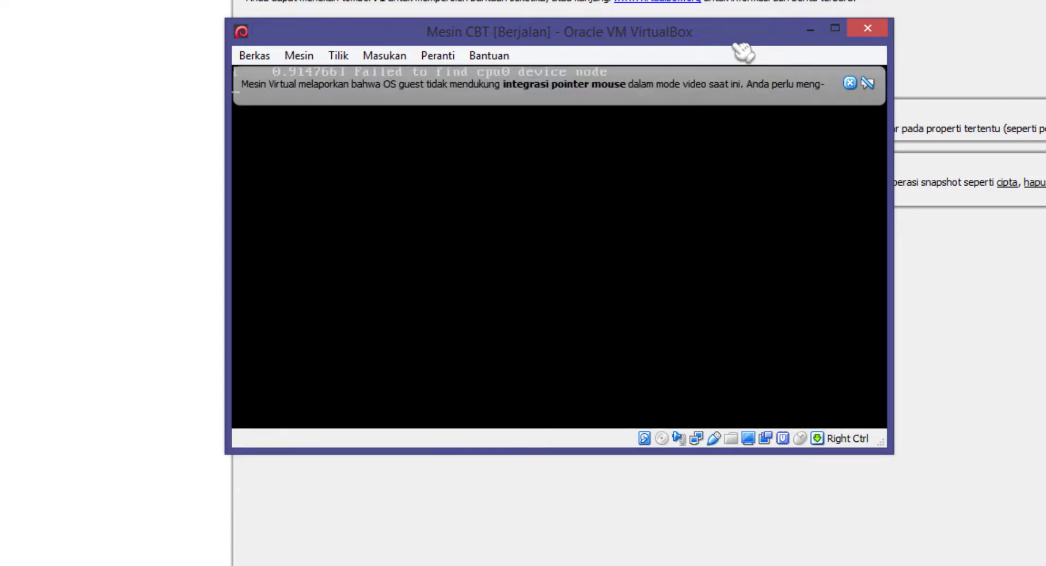
left_click(866, 83)
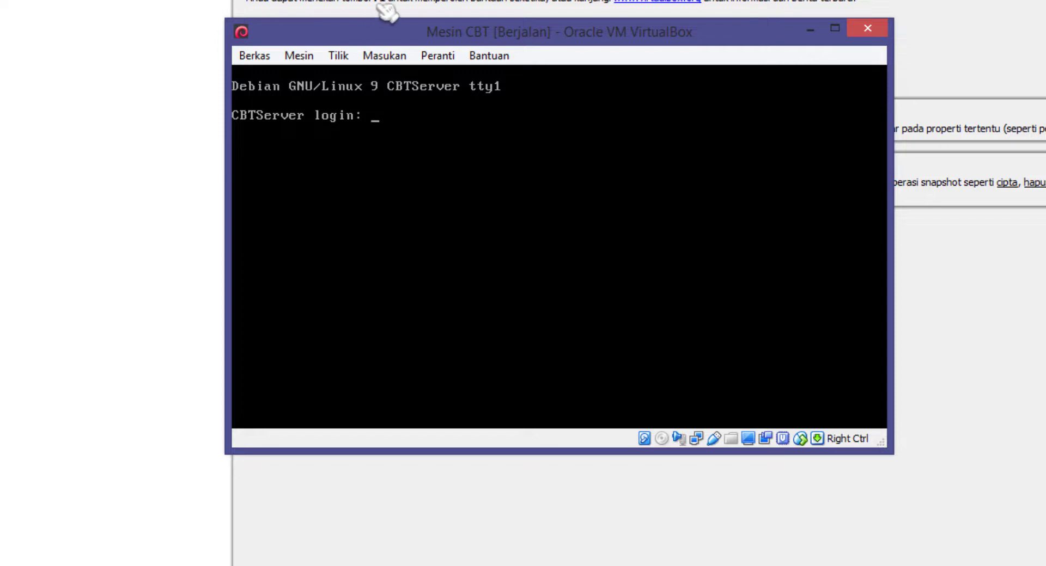
left_click_drag(415, 35, 795, 264)
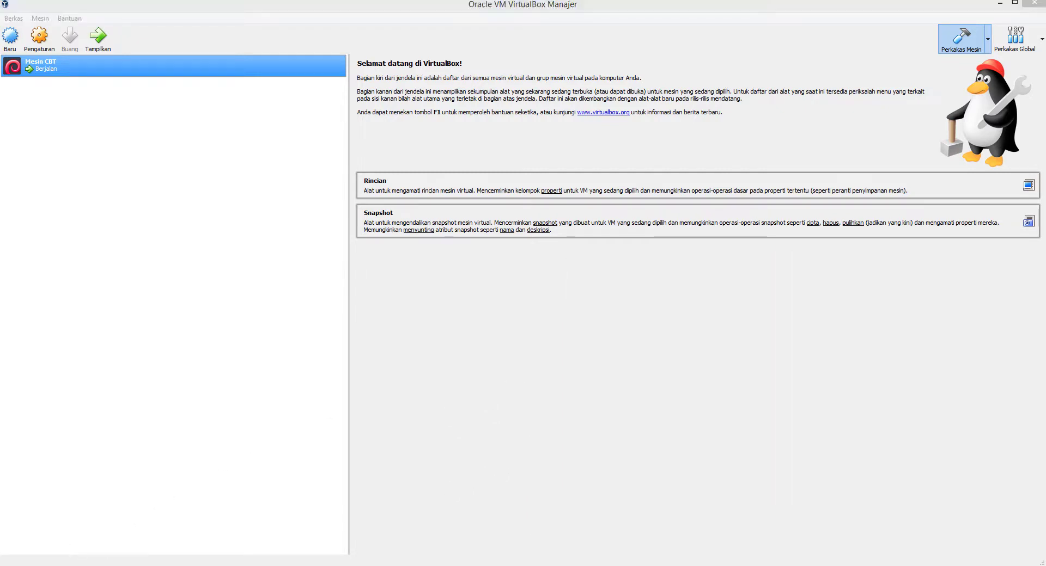
Switch to Mozilla Firefox and load the CBT server's page at 192.168.0.200/cbt.
key("super")
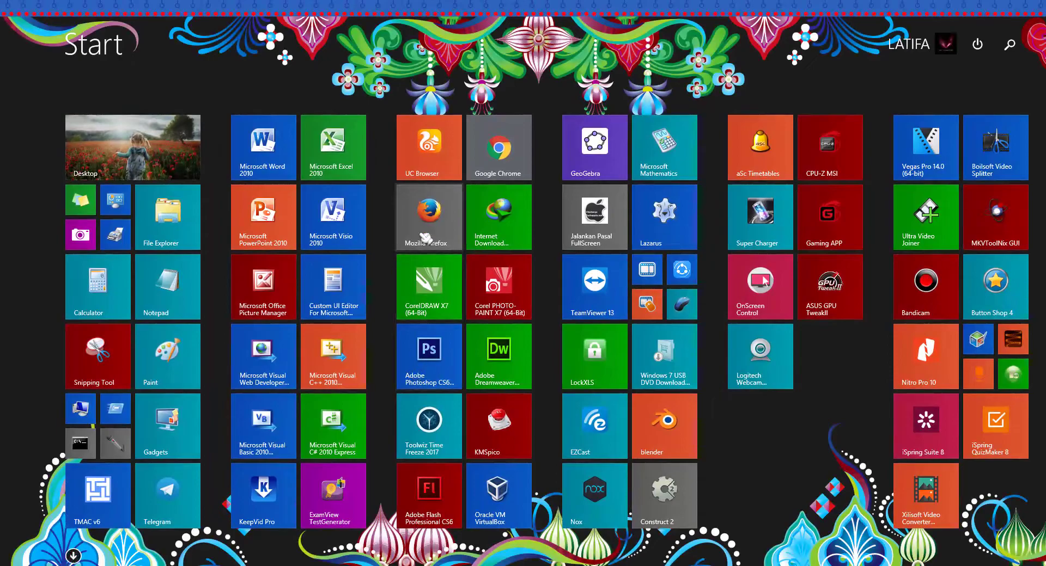
left_click(426, 237)
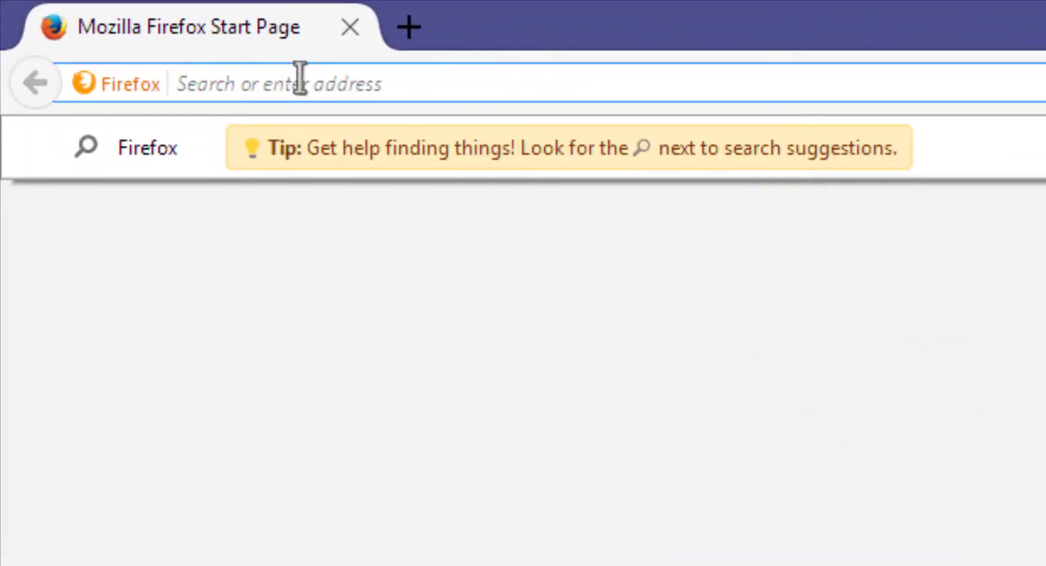
type("192")
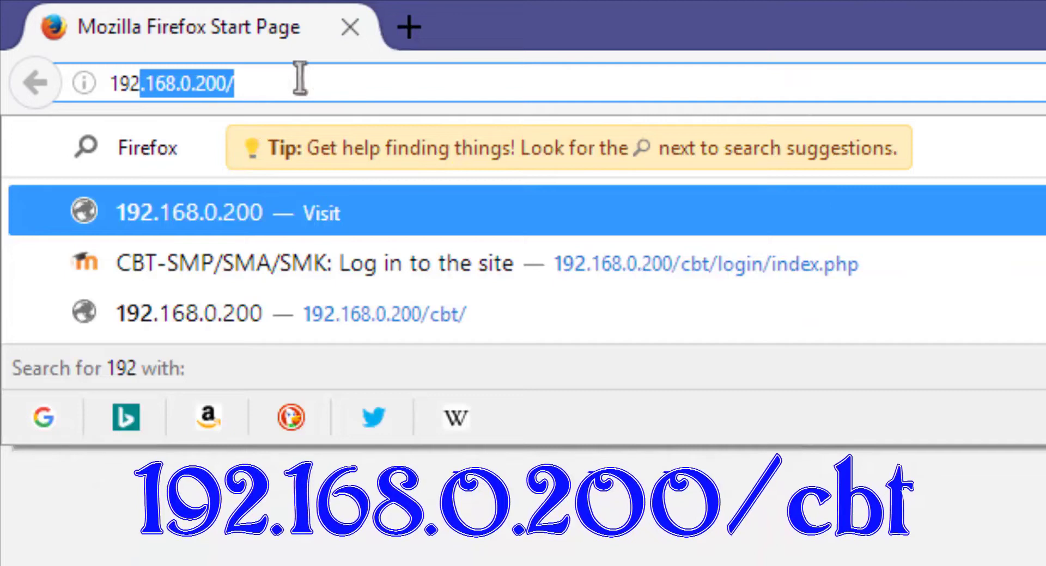
type(".168.")
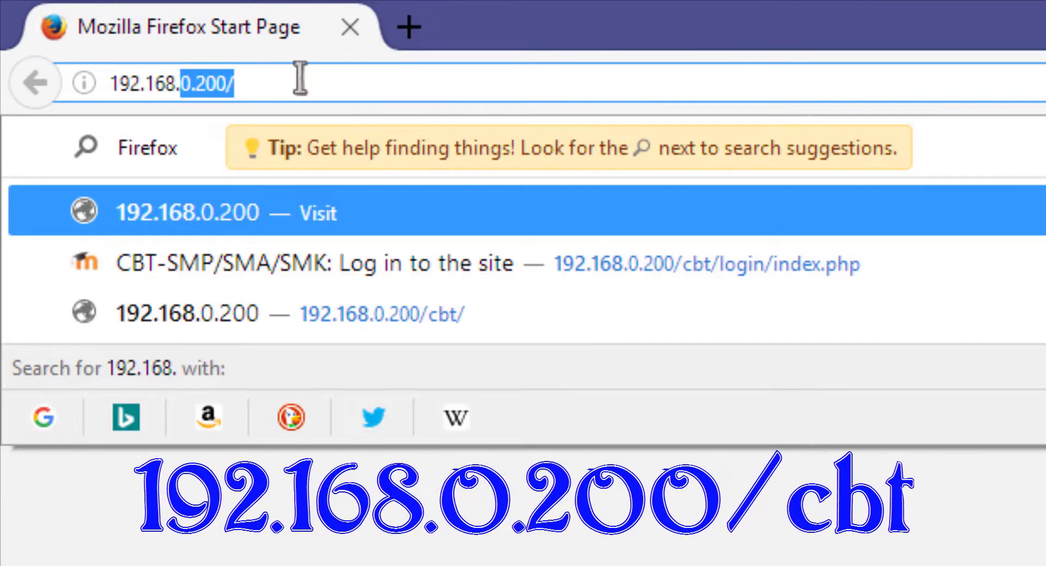
type("0.2")
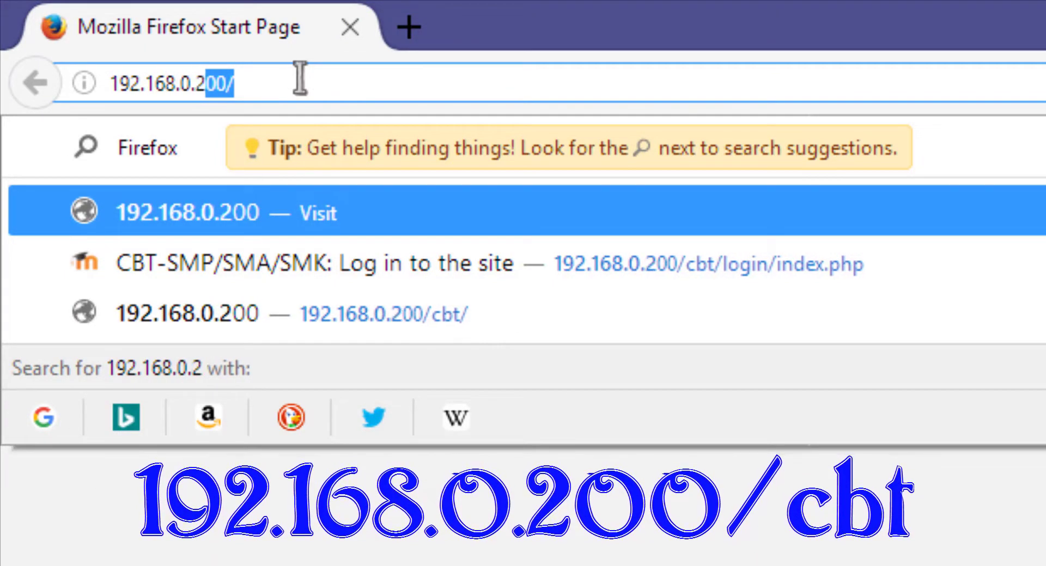
type("00/")
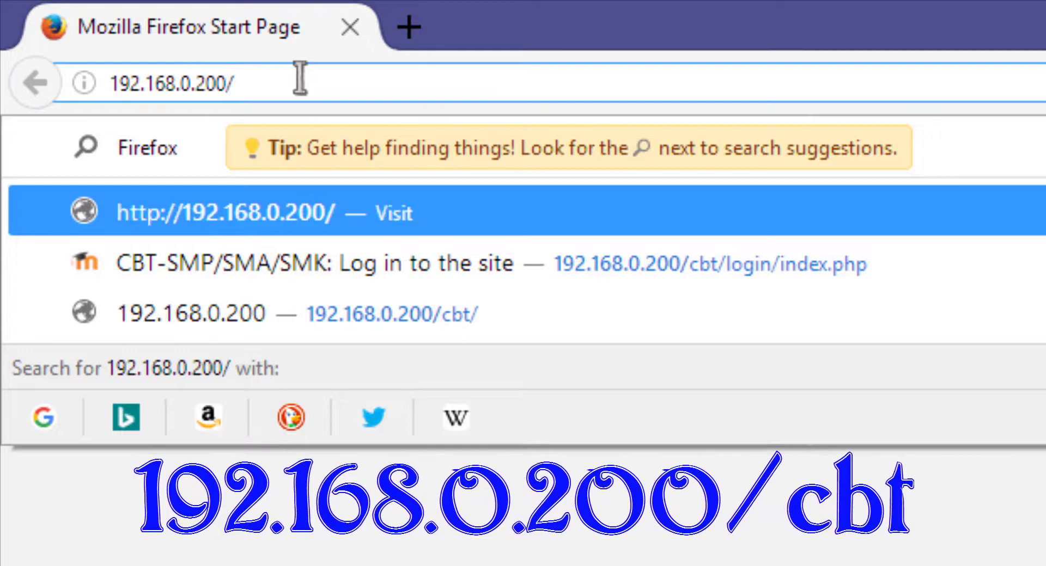
type("cbt")
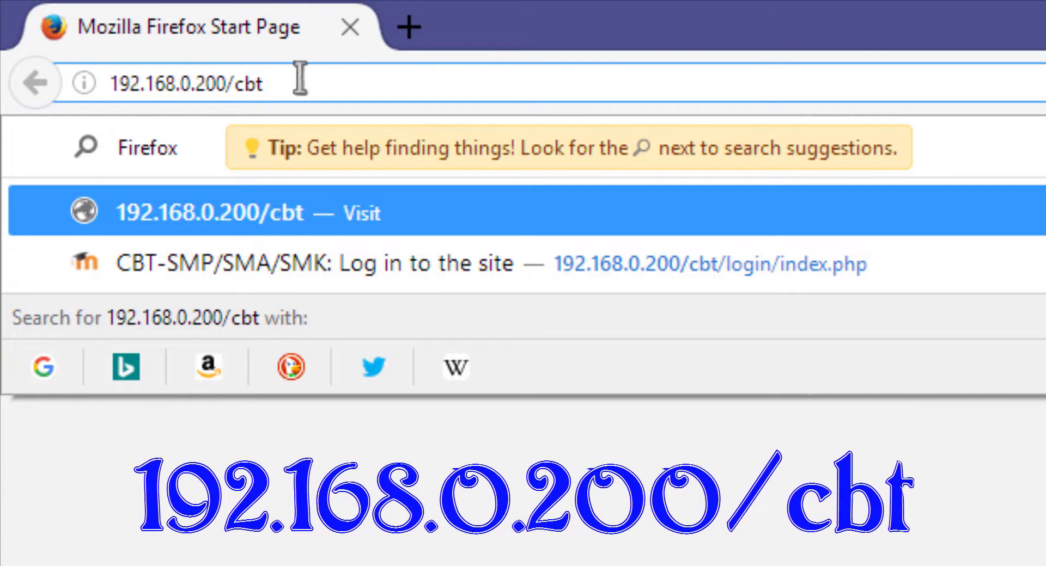
key("Return")
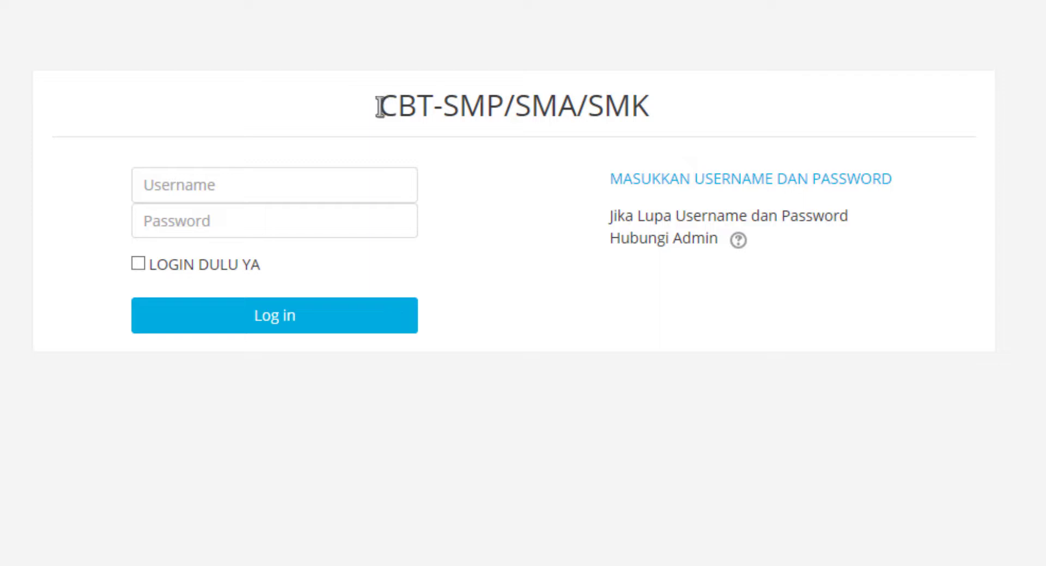
left_click_drag(380, 106, 706, 137)
left_click(543, 298)
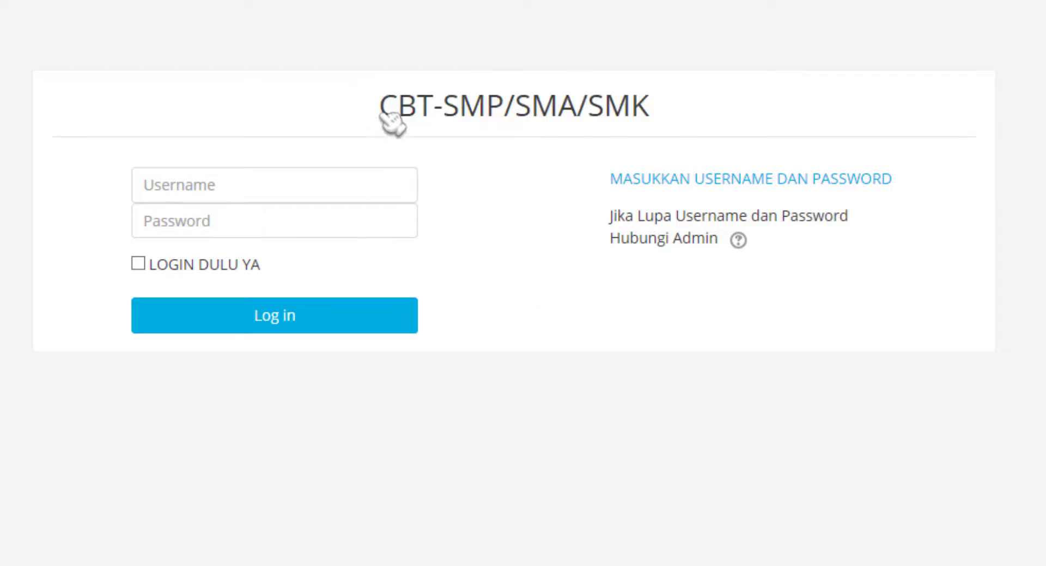
left_click_drag(380, 107, 666, 120)
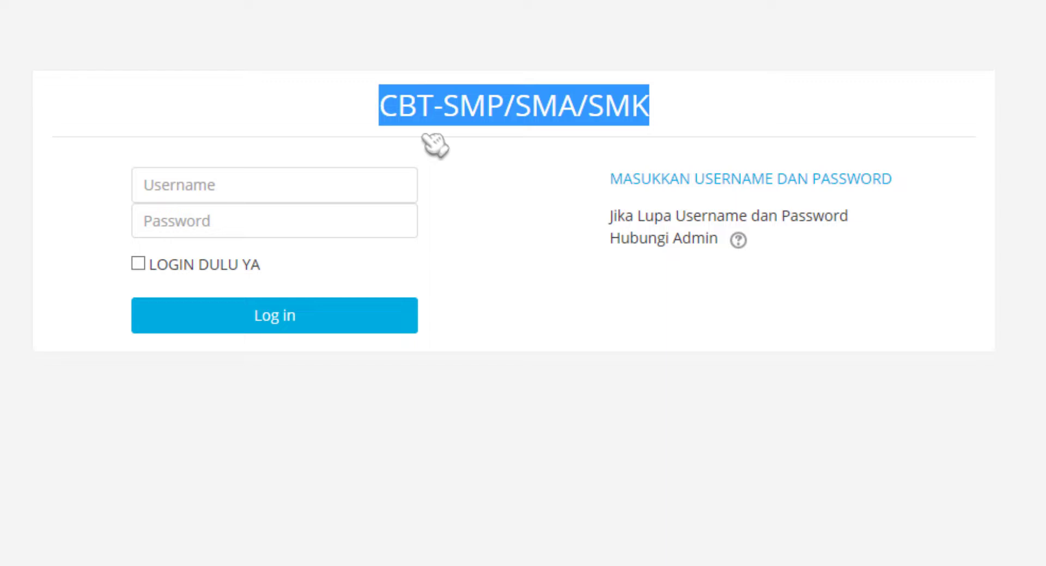
left_click(488, 158)
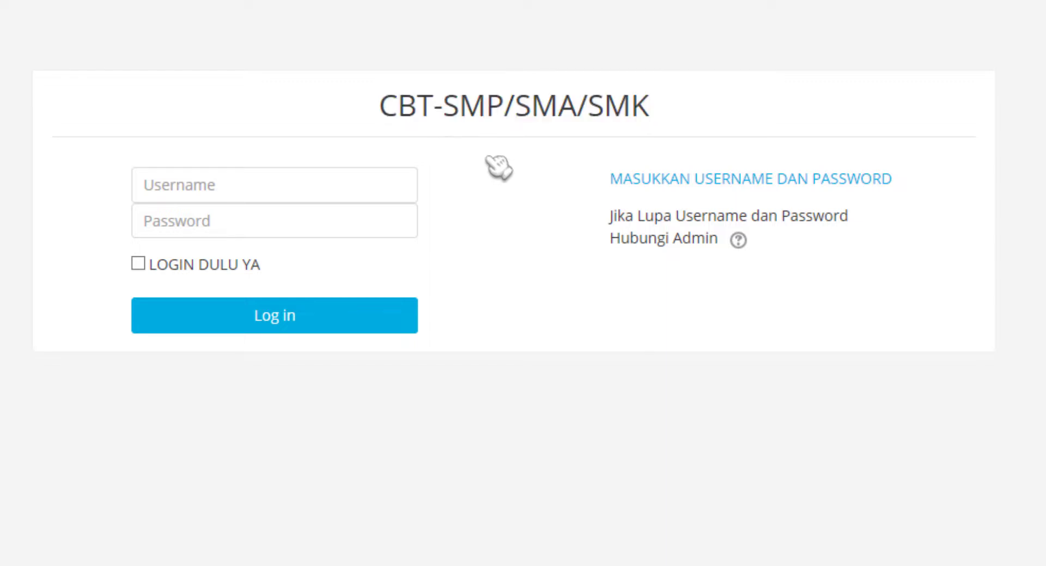
left_click_drag(374, 113, 659, 124)
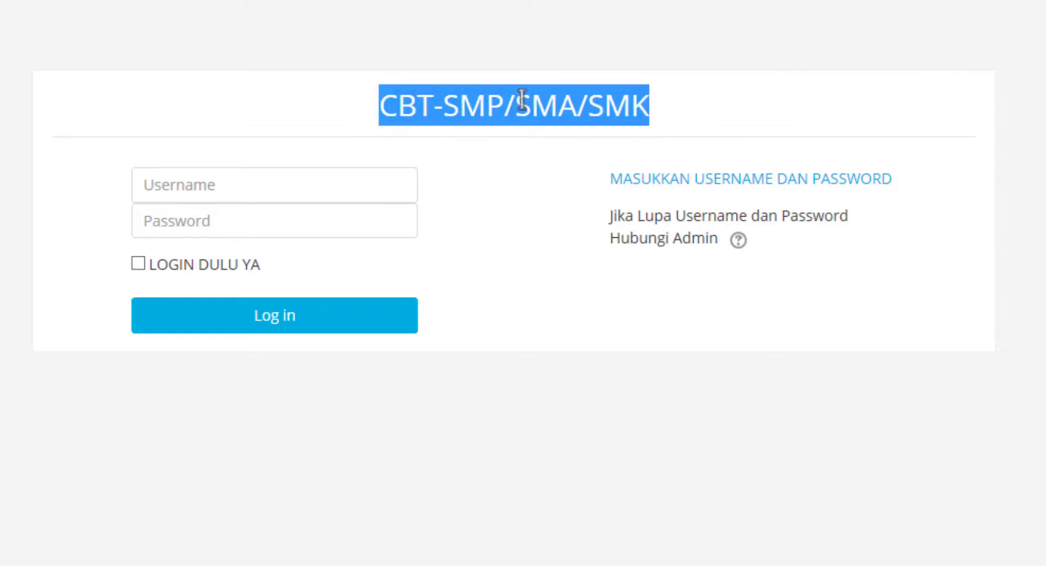
left_click(463, 57)
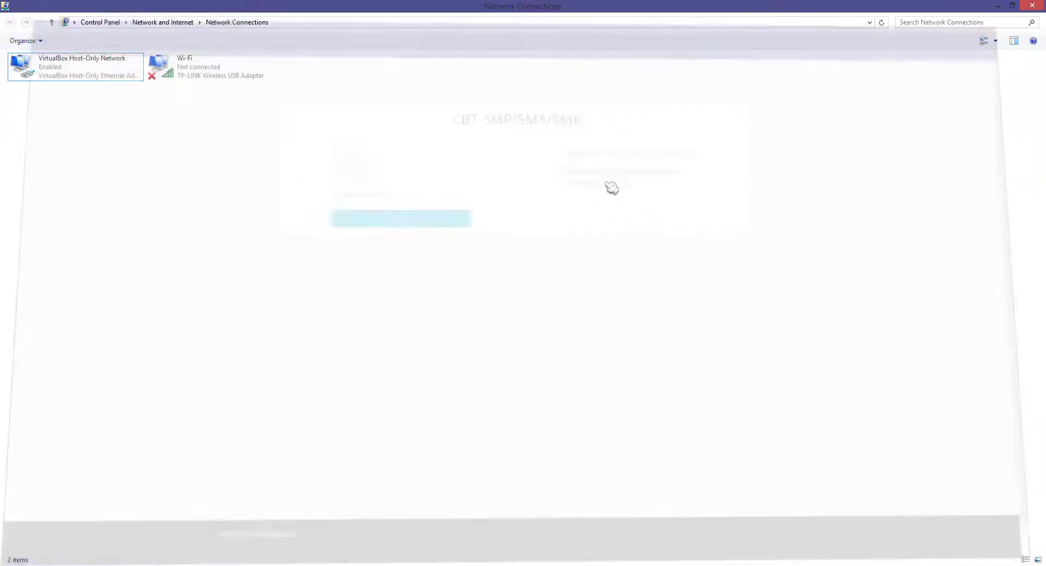
Close the leftover Network Connections window and reopen the adapter settings from the Control Panel's Network and Sharing Center.
left_click(1031, 6)
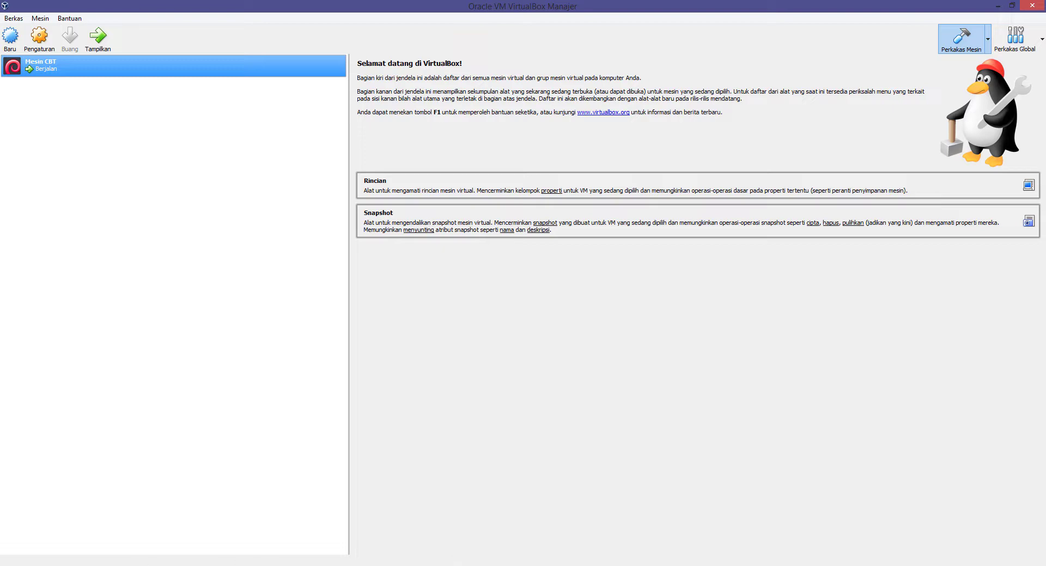
key("super+e")
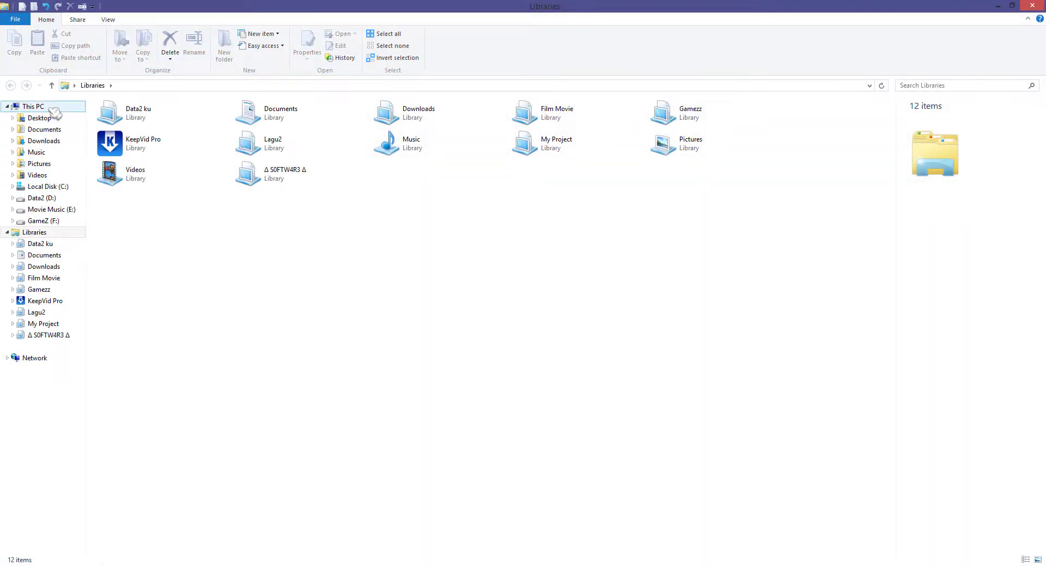
left_click(54, 108)
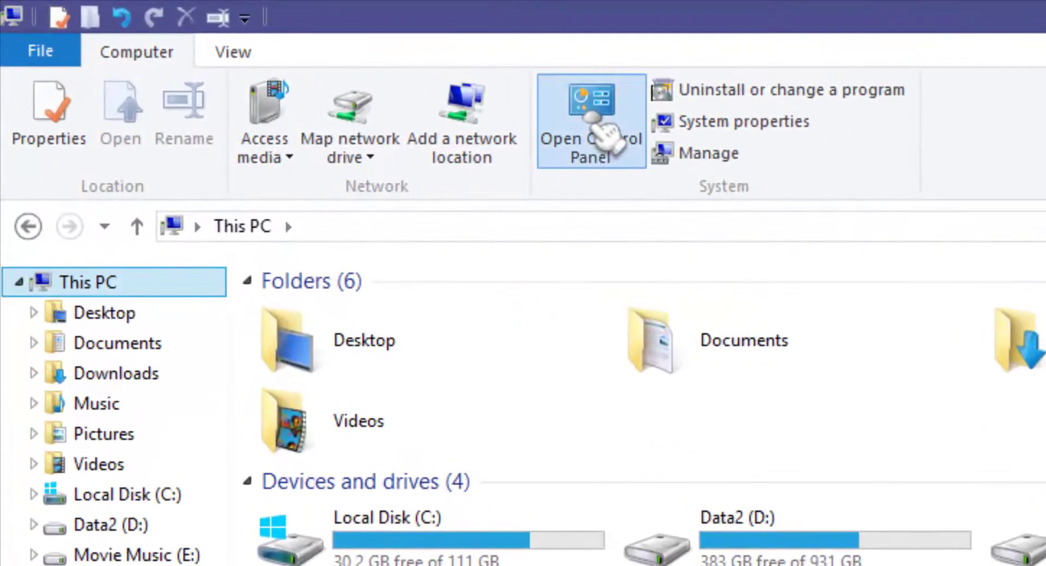
left_click(593, 117)
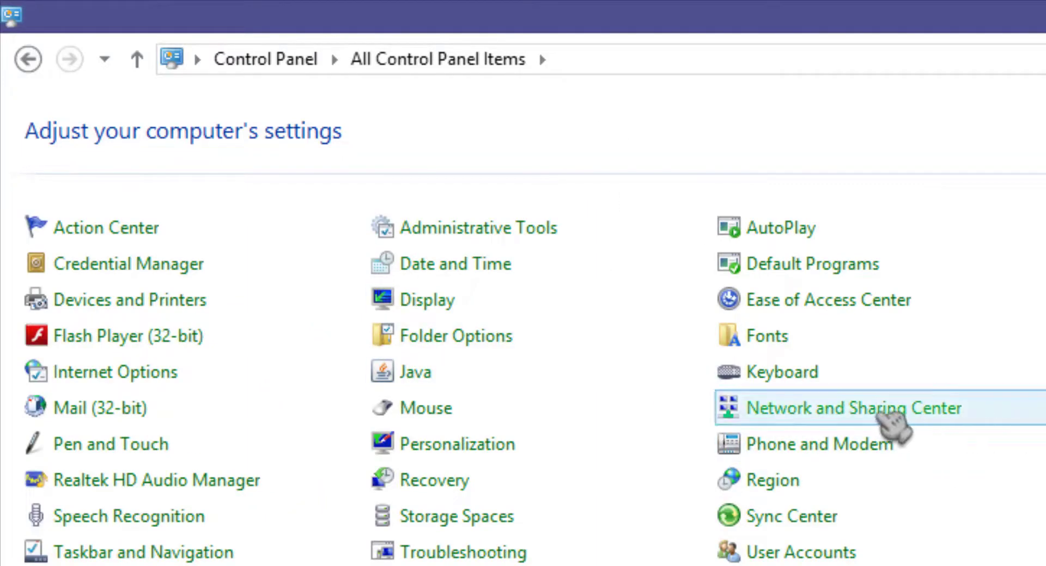
left_click(908, 410)
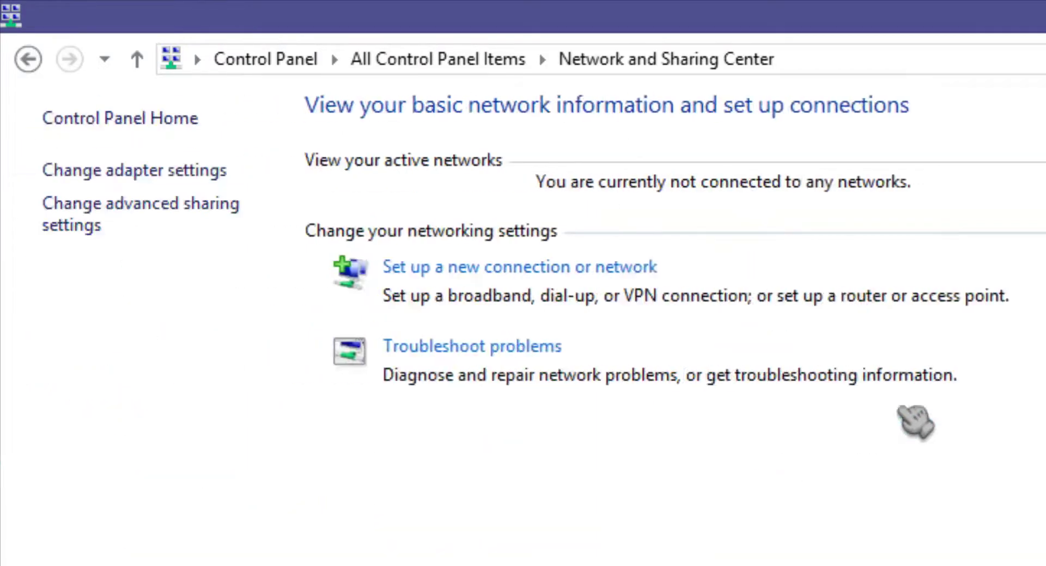
left_click(169, 172)
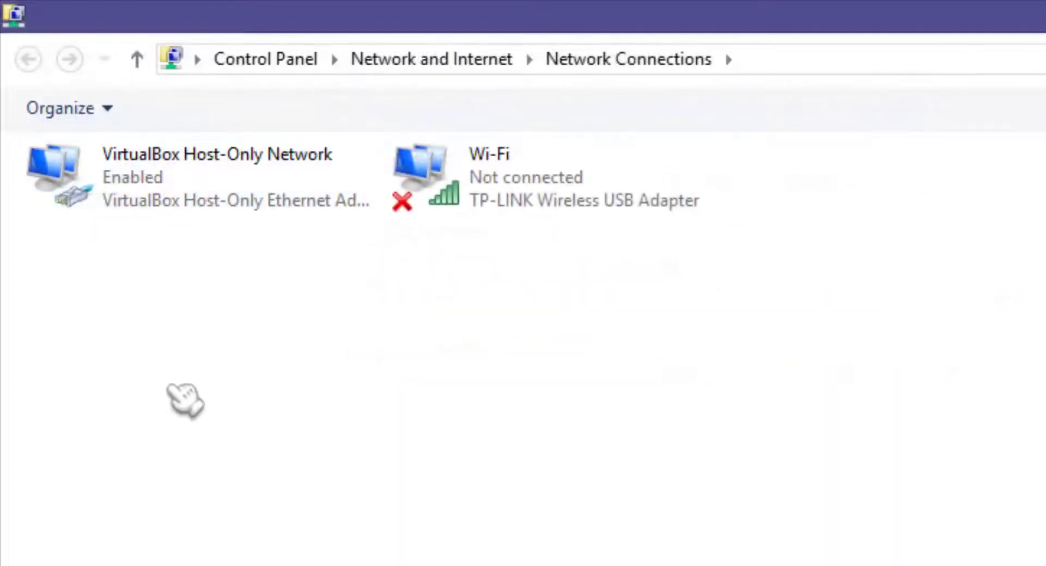
Check the IP address and subnet mask in the VirtualBox Host-Only Network connection's TCP/IPv4 properties and close its dialogs.
left_click(164, 166)
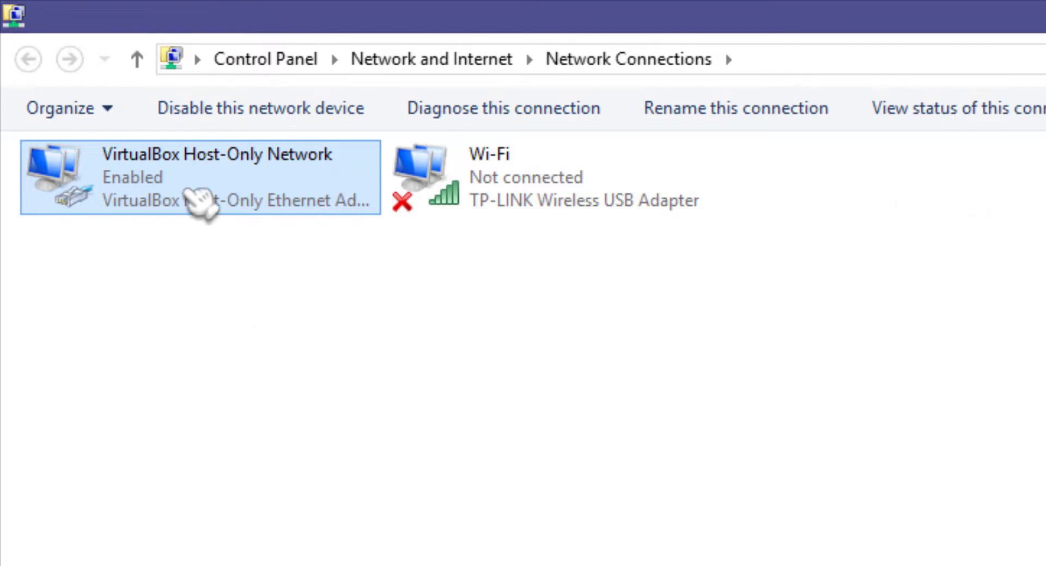
double_click(190, 196)
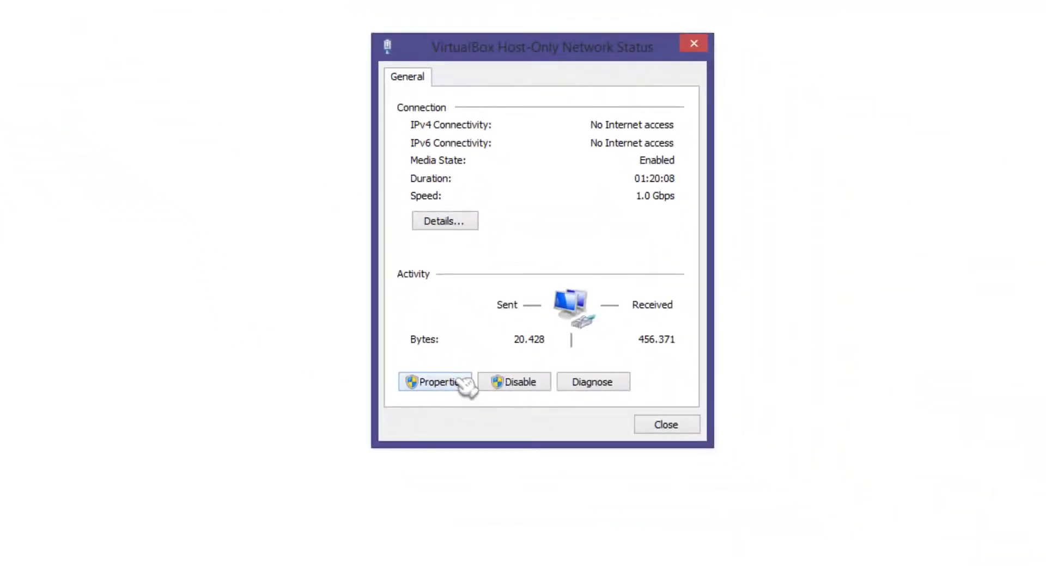
left_click(435, 382)
left_click(545, 270)
scroll(544, 271, "down", 1)
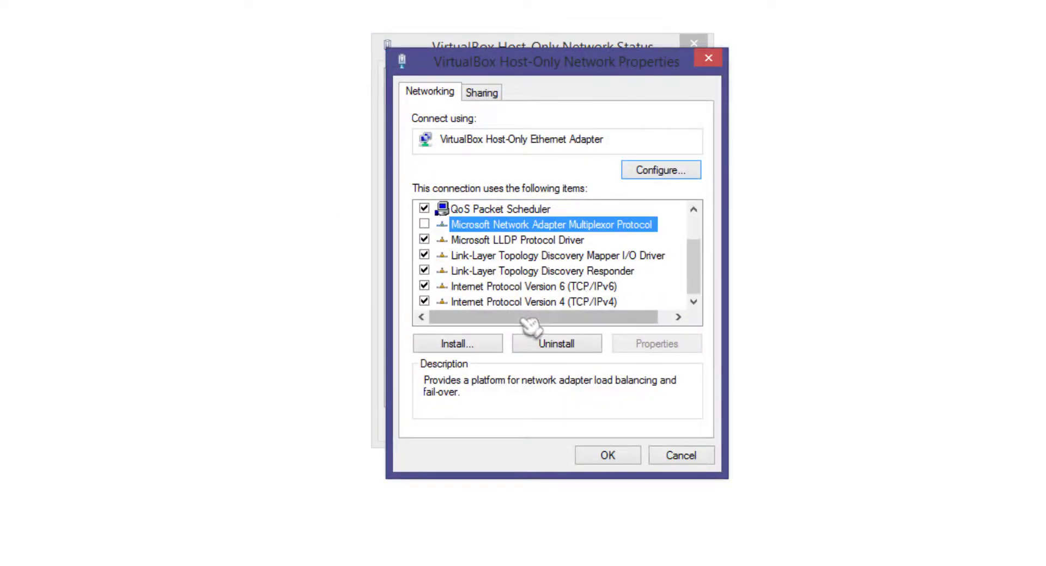
left_click(533, 302)
double_click(596, 303)
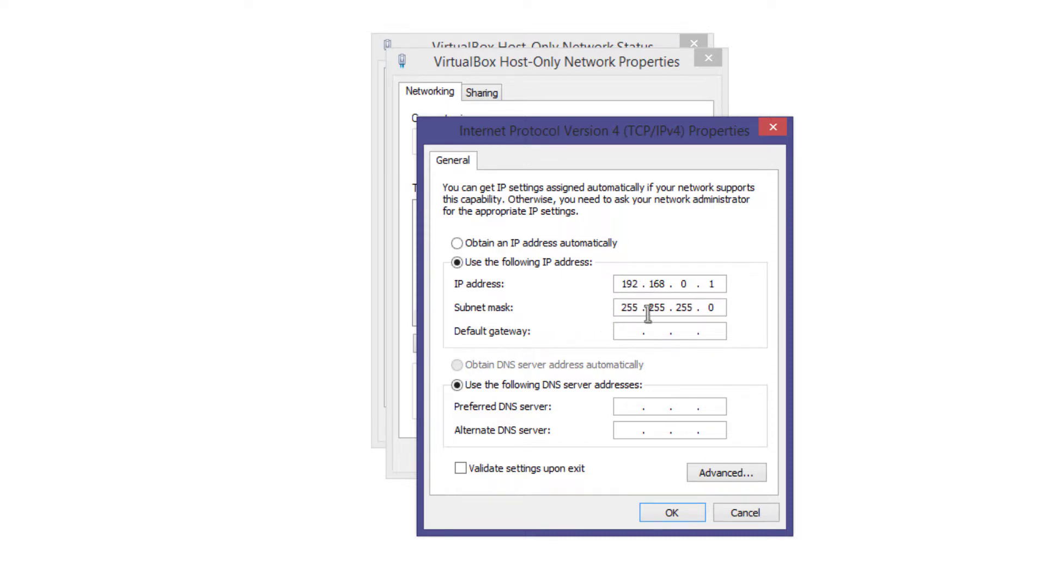
left_click(688, 516)
left_click(604, 458)
left_click(662, 426)
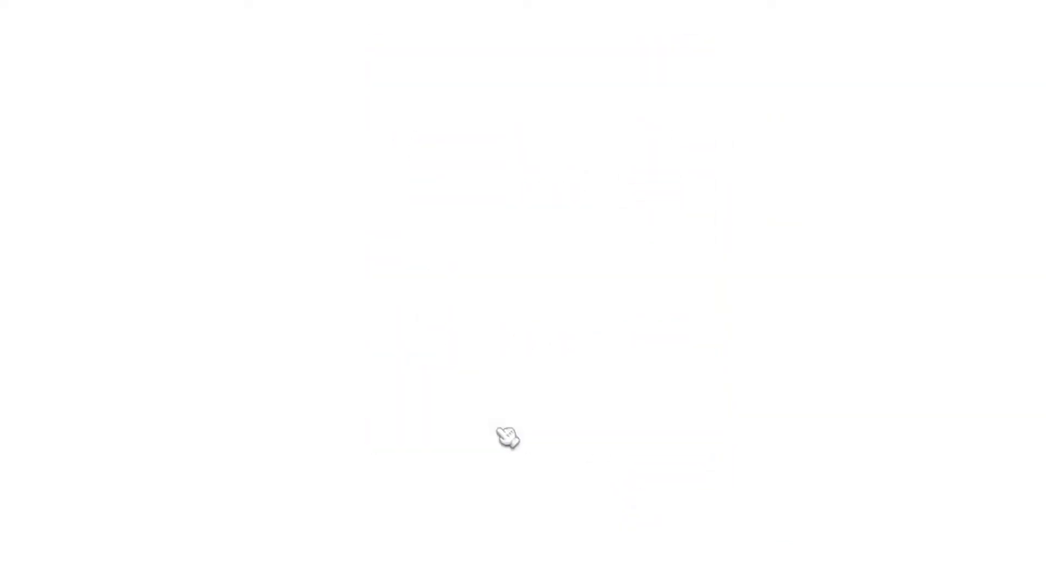
Switch back to Mozilla Firefox and open the CBT login page again at 192.168.0.200/cbt.
key("super")
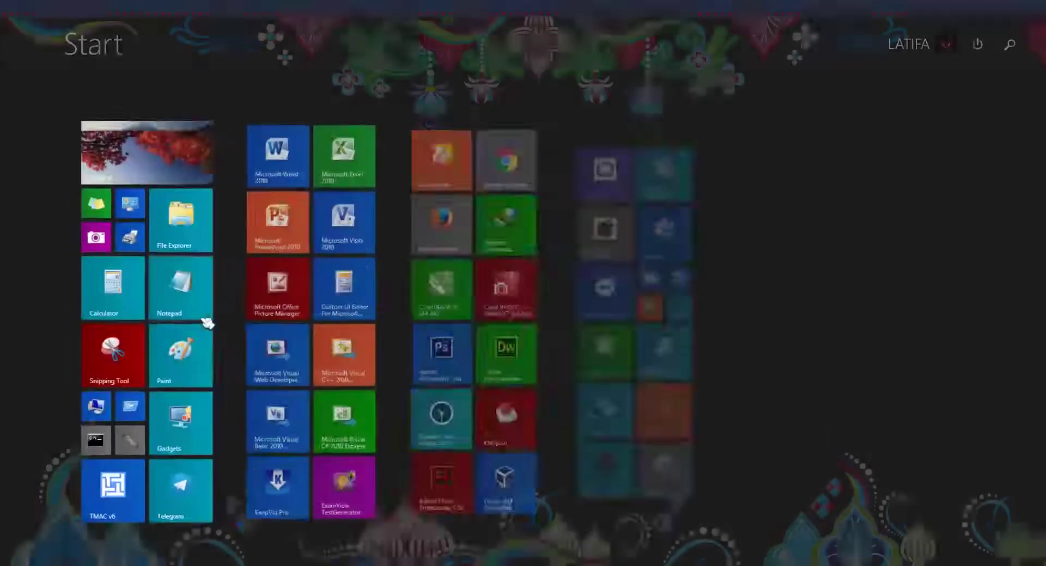
left_click(443, 215)
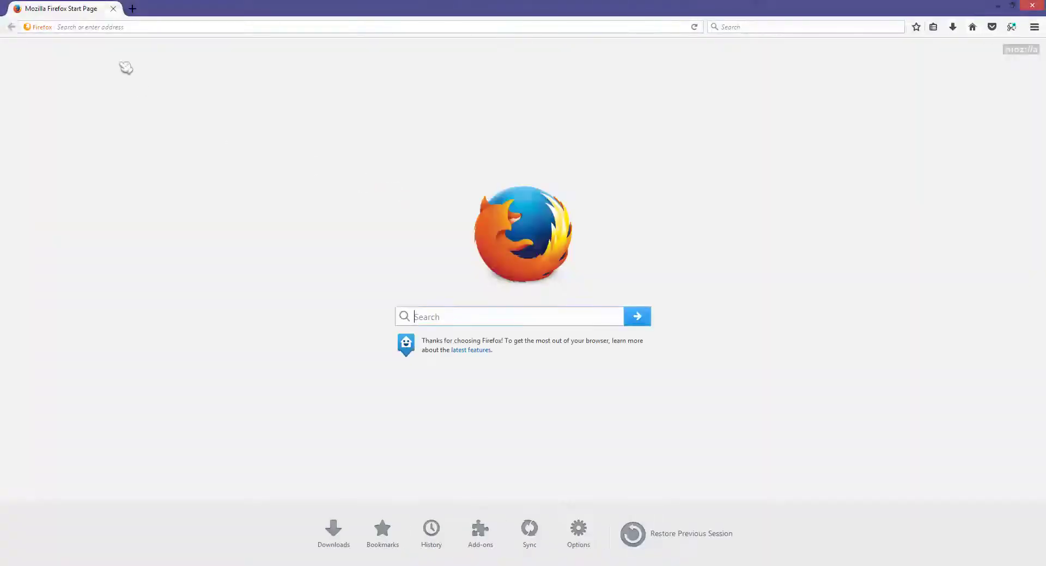
left_click(98, 27)
type("192.168.0.200/")
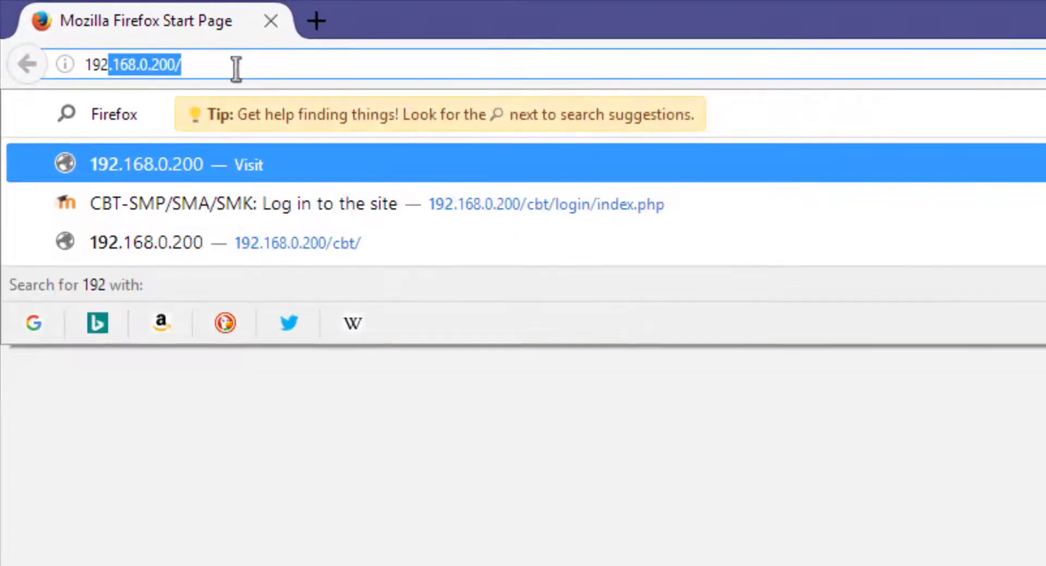
key("Right")
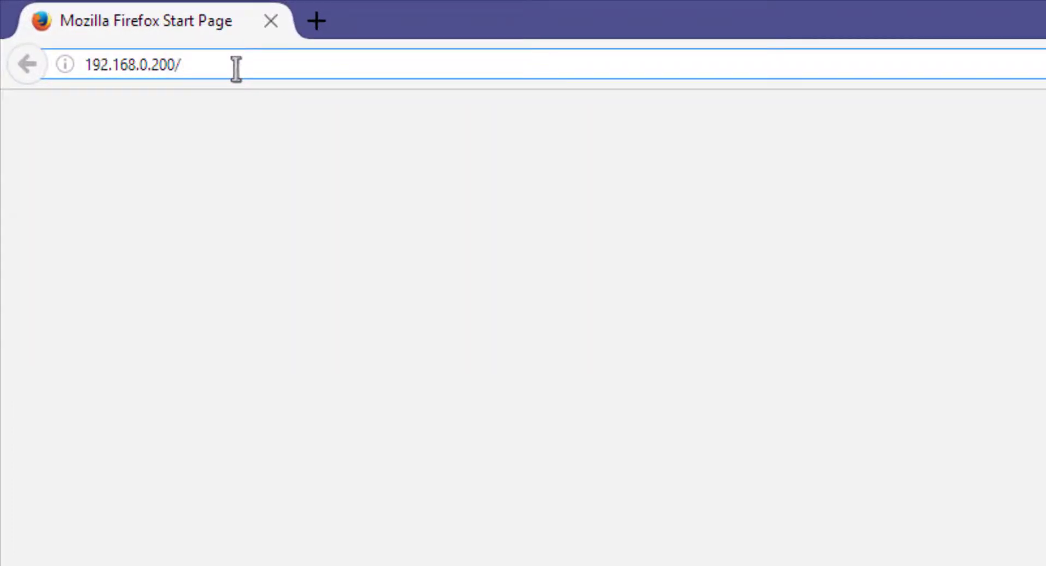
type("cbt")
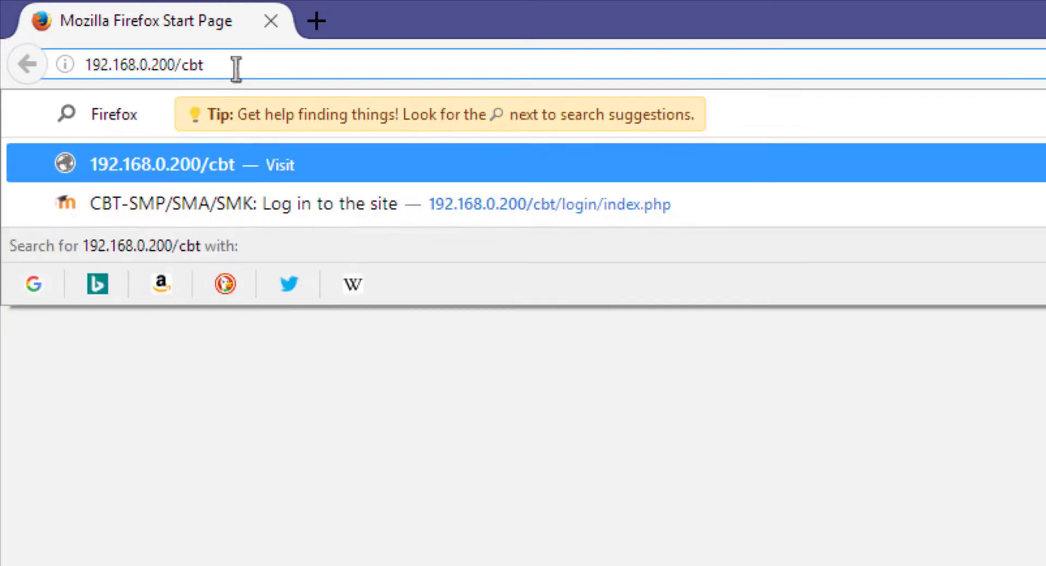
key("Return")
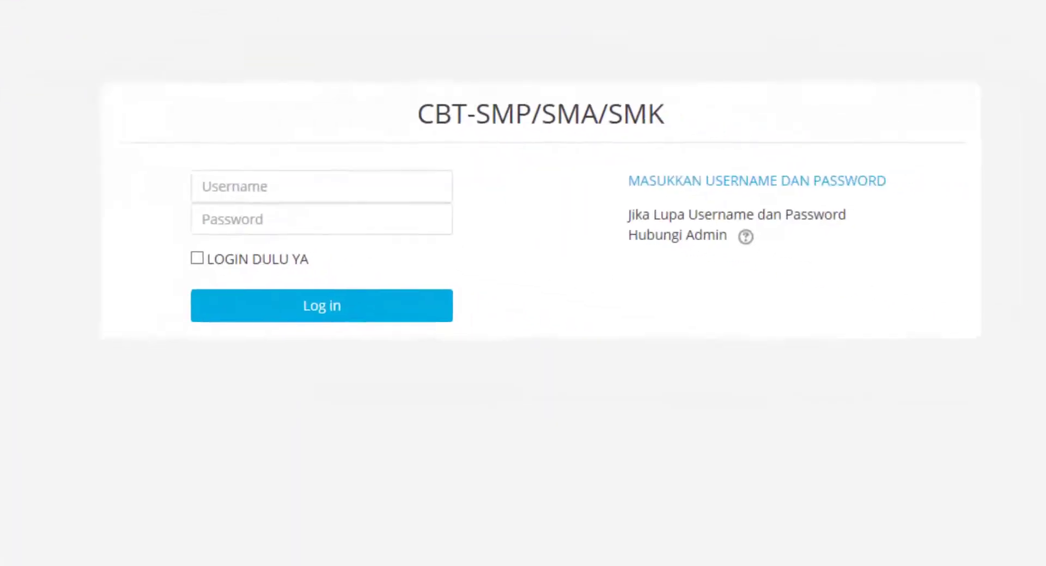